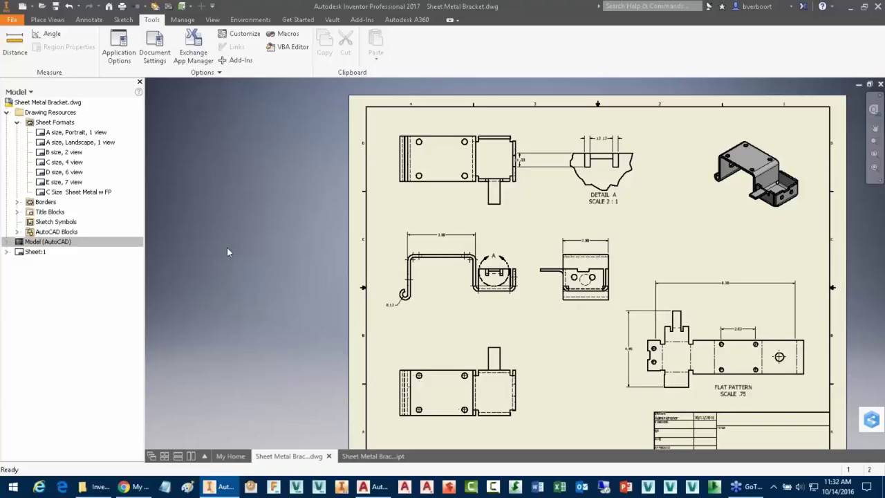
Step: Locate the lower projected view of the bracket in the model browser
key("Home")
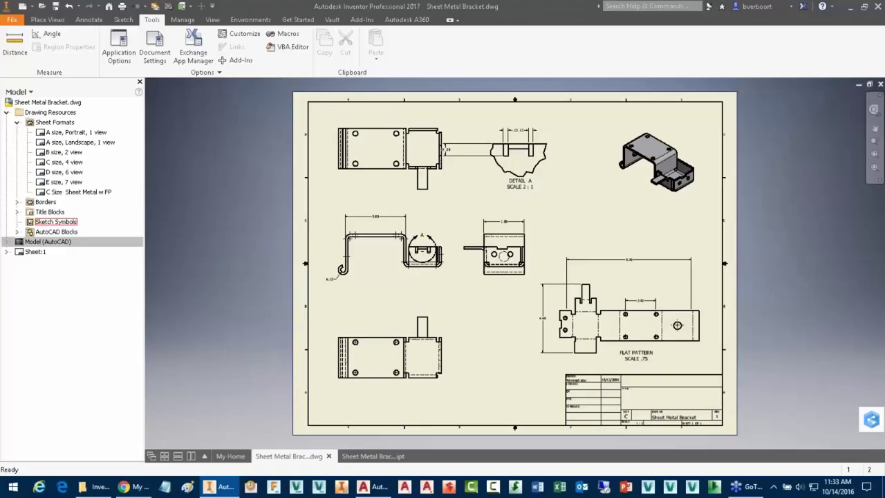
left_click(6, 252)
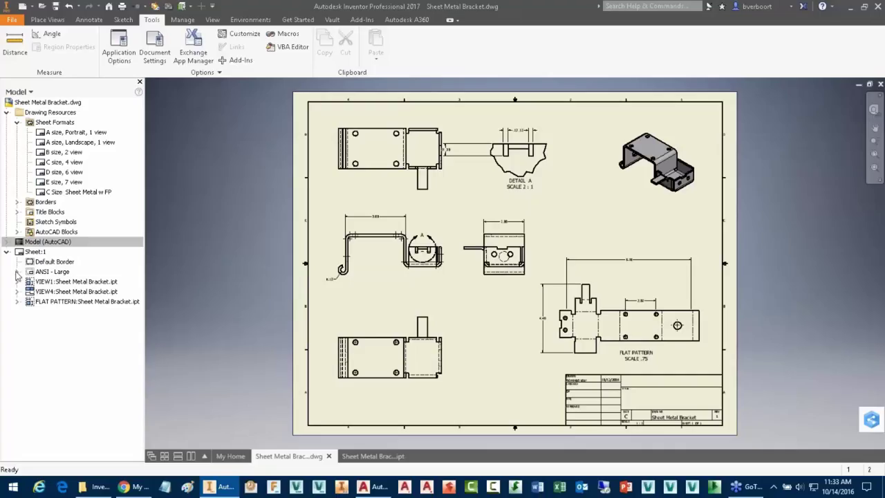
left_click(373, 314)
right_click(373, 315)
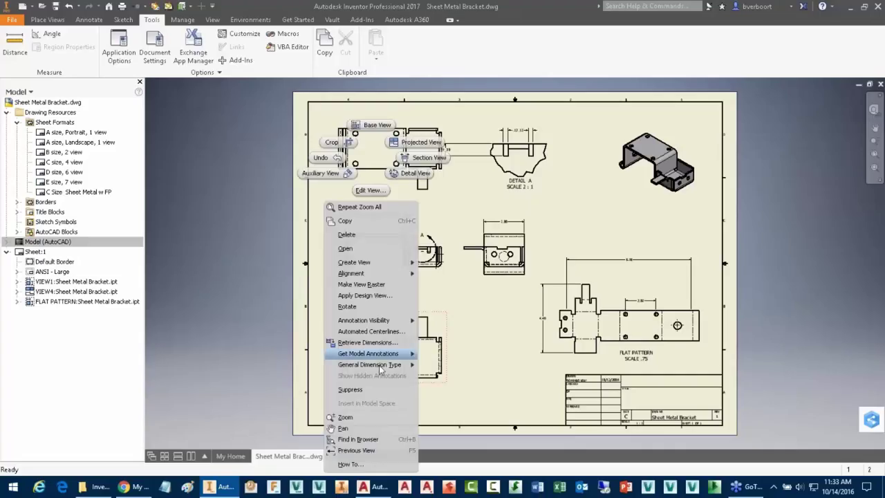
left_click(370, 439)
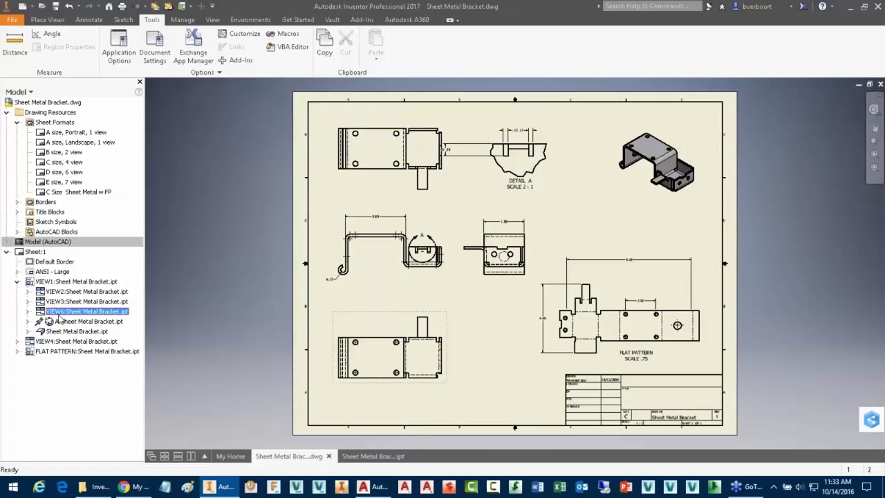
left_click(27, 311)
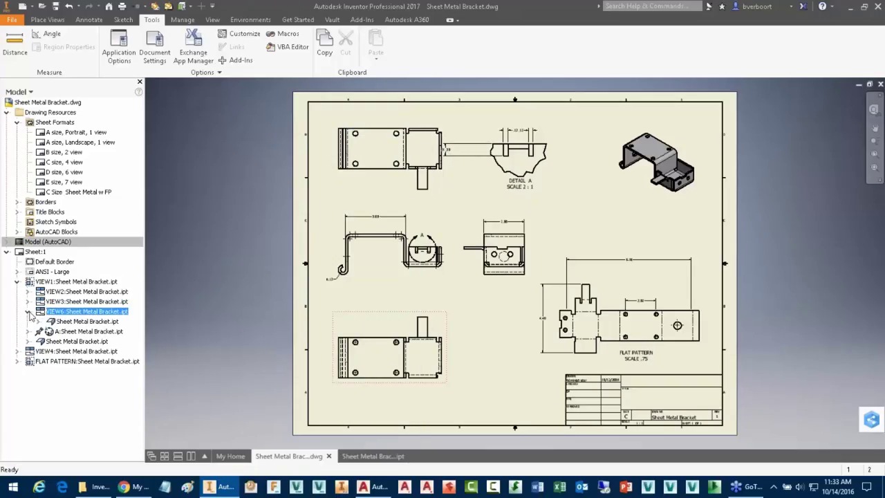
left_click(63, 321)
right_click(84, 318)
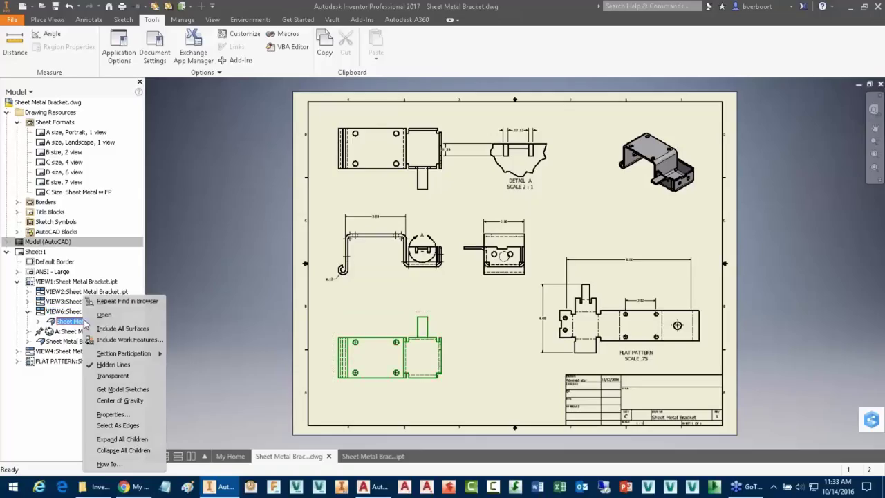
left_click(102, 328)
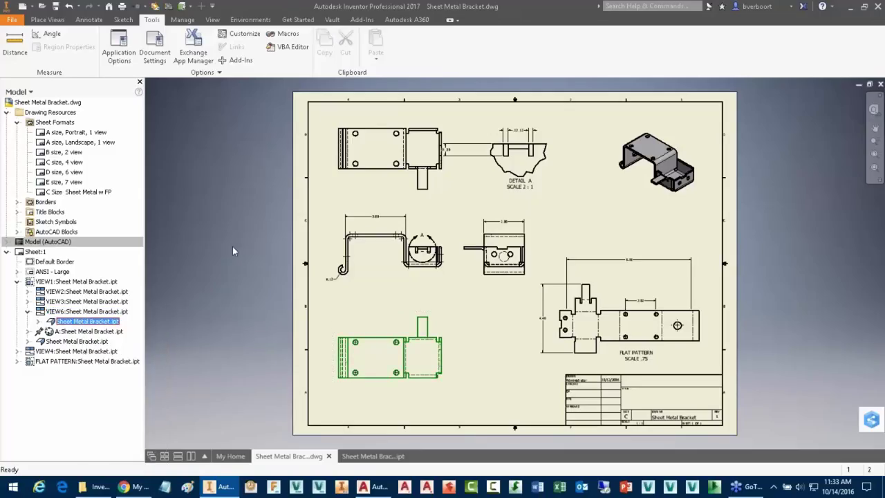
left_click(232, 247)
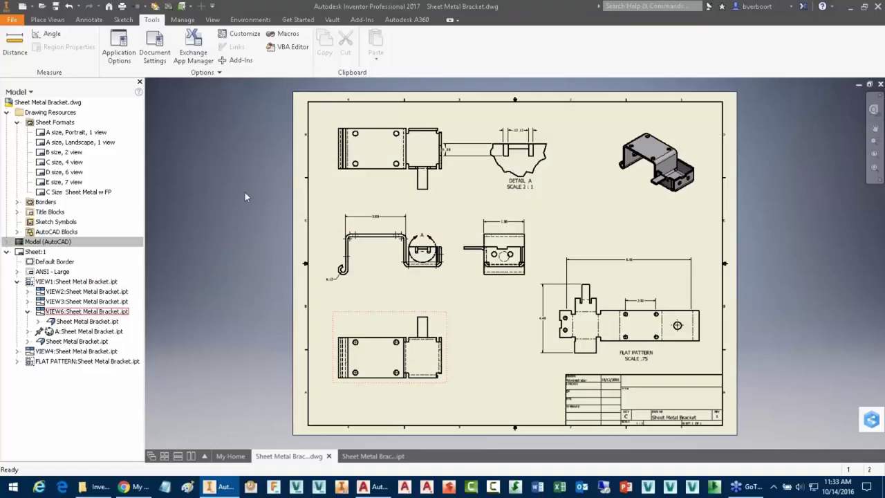
left_click(17, 283)
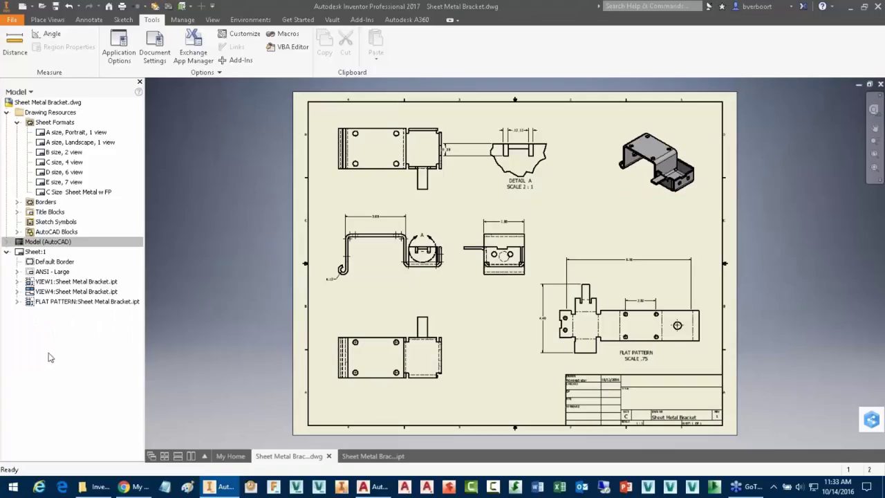
Step: Turn on the center of gravity mark for Sheet Metal Bracket.ipt in the lower projected view, VIEW6
left_click(391, 314)
right_click(384, 320)
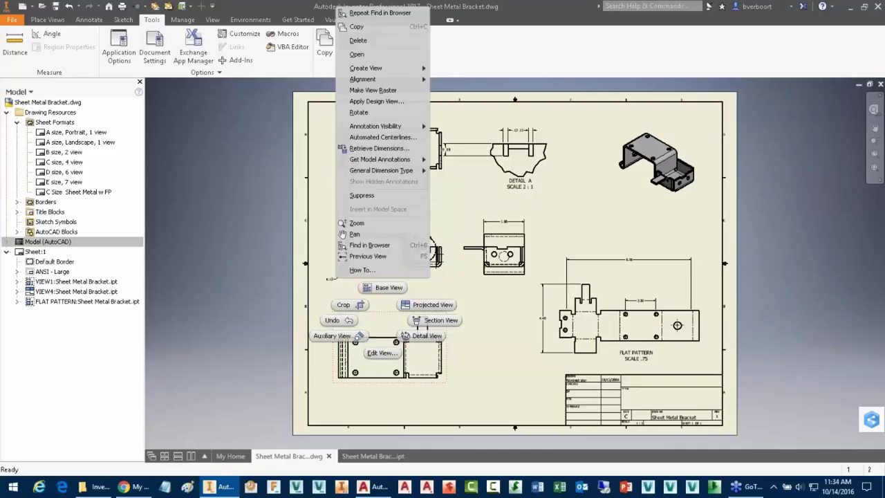
left_click(369, 245)
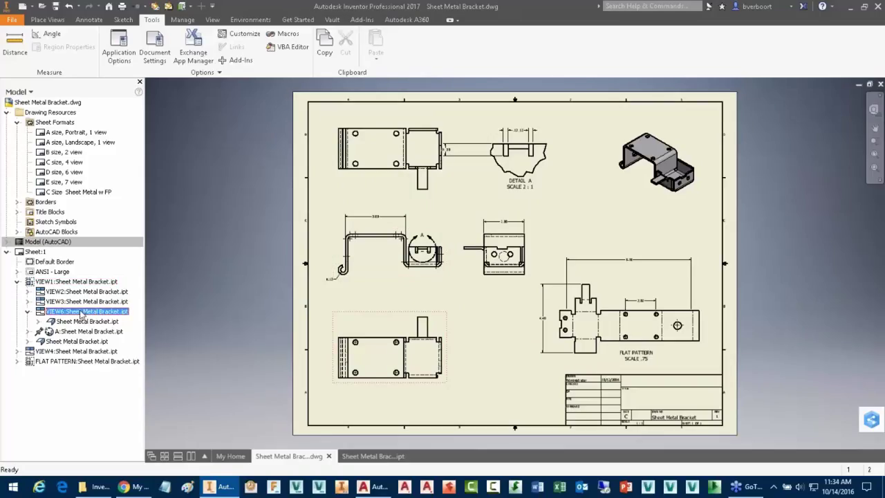
left_click(28, 312)
left_click(28, 312)
right_click(95, 322)
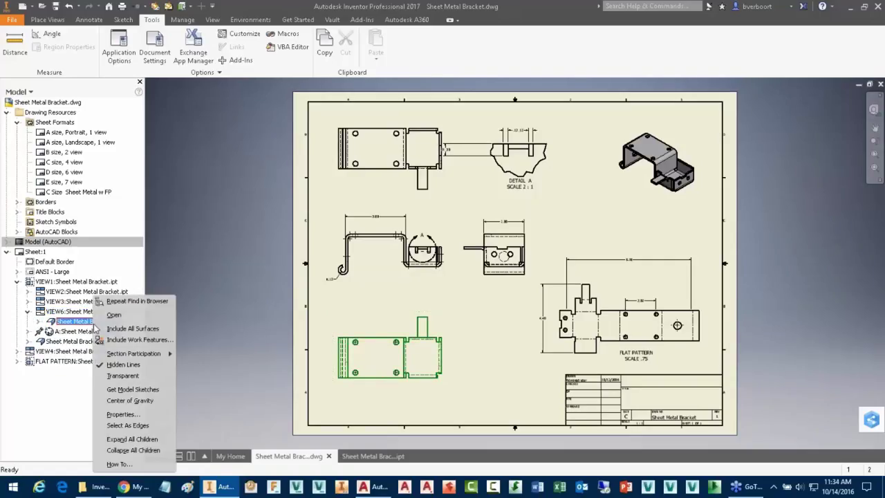
left_click(138, 401)
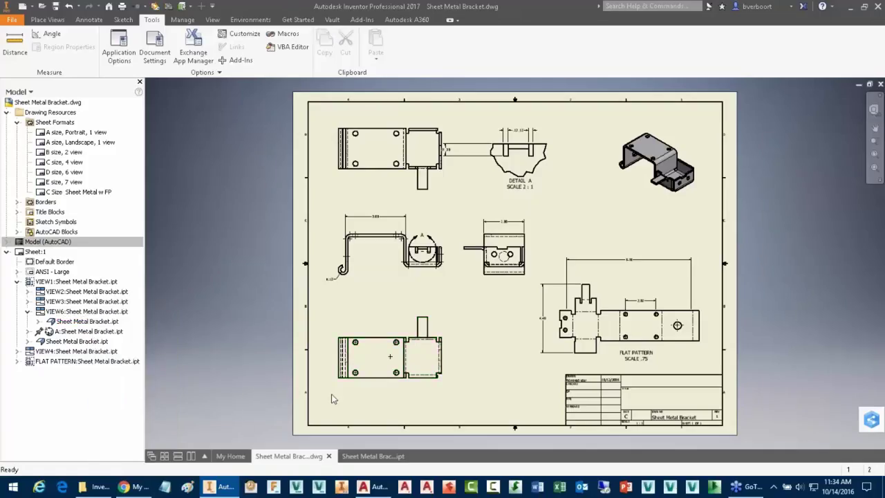
left_click(377, 364)
scroll(391, 356, "up", 3)
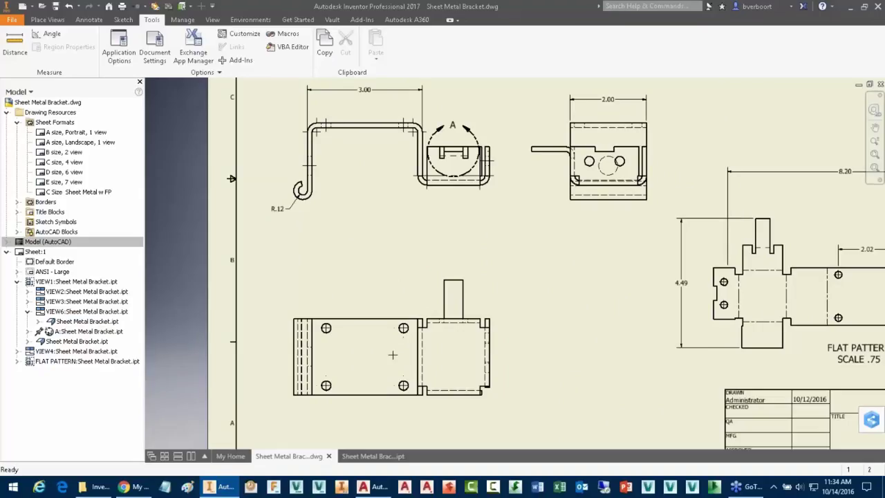
left_click(183, 266)
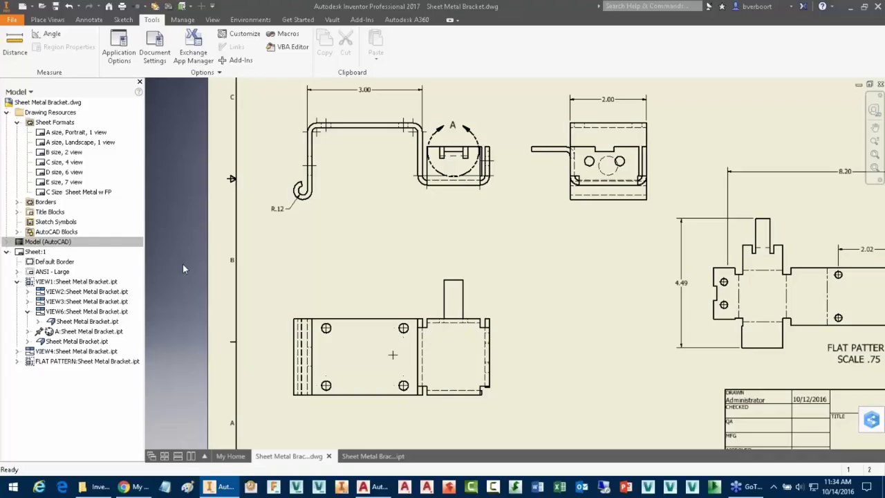
Step: Define a new sketch symbol and choose CG Symbol.dwg from the 03-Sketch Symbols folder for AutoCAD import into its sketch
right_click(64, 224)
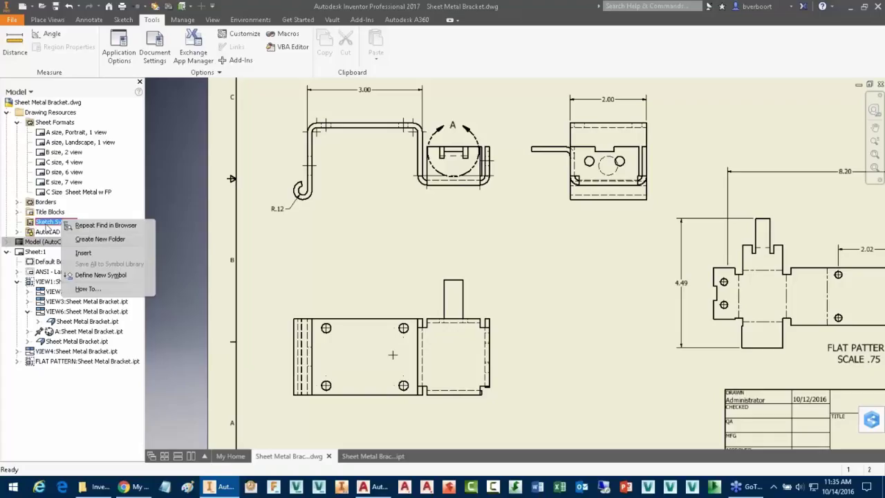
left_click(90, 275)
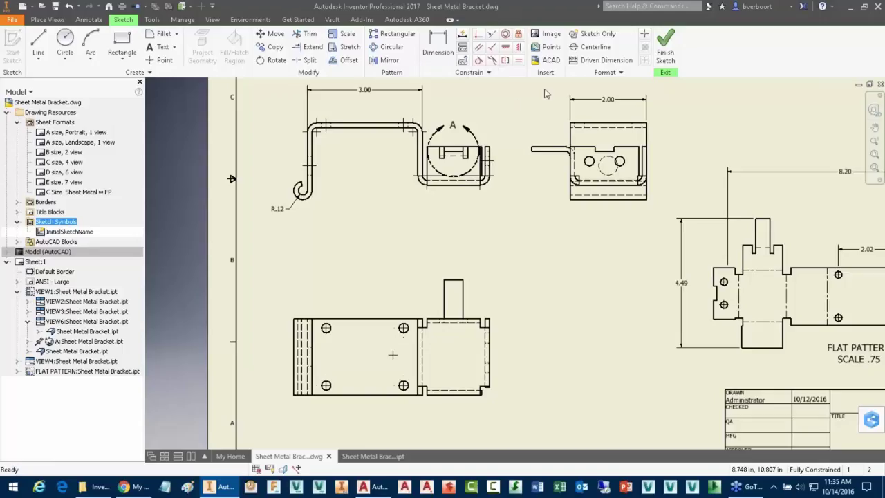
left_click(551, 61)
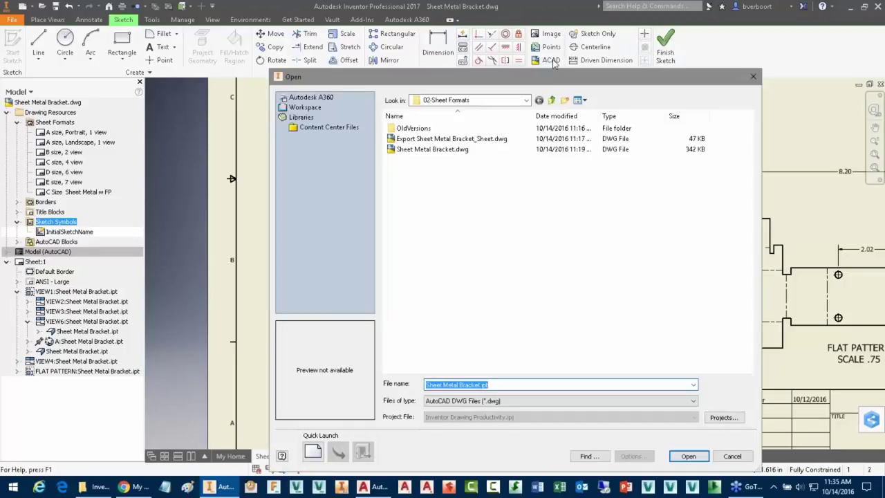
left_click(553, 101)
double_click(457, 130)
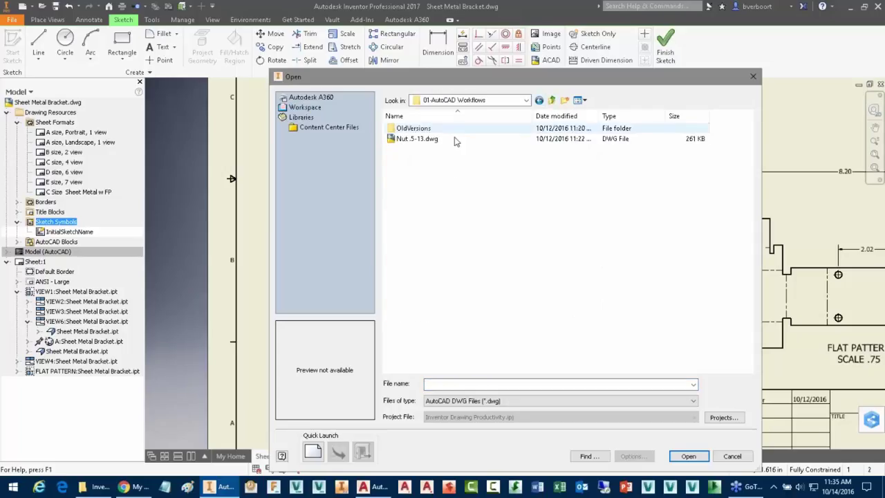
left_click(552, 101)
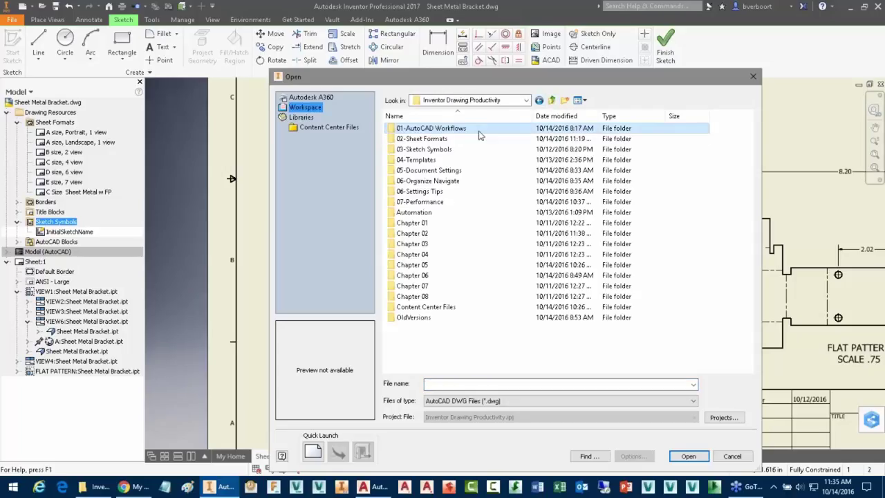
double_click(436, 149)
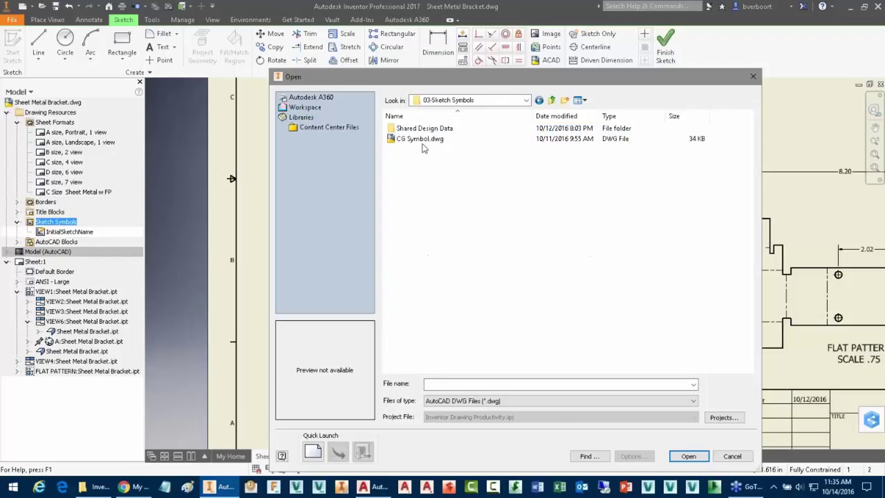
left_click(422, 140)
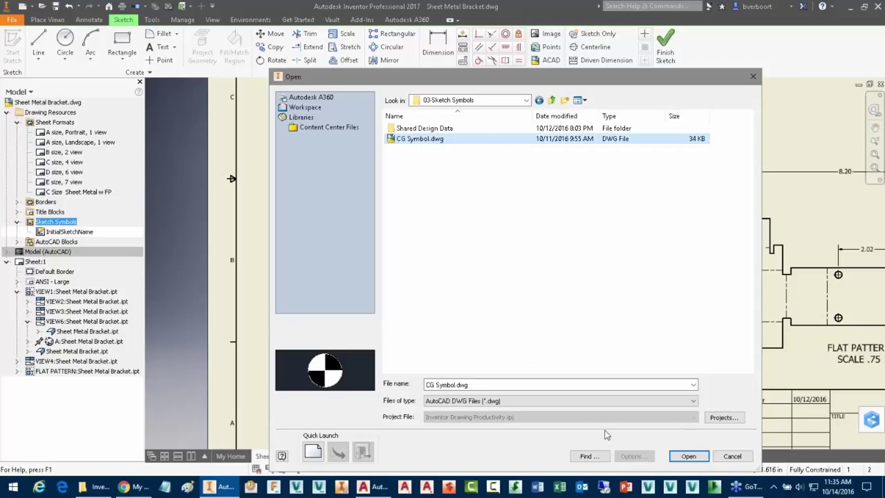
double_click(454, 139)
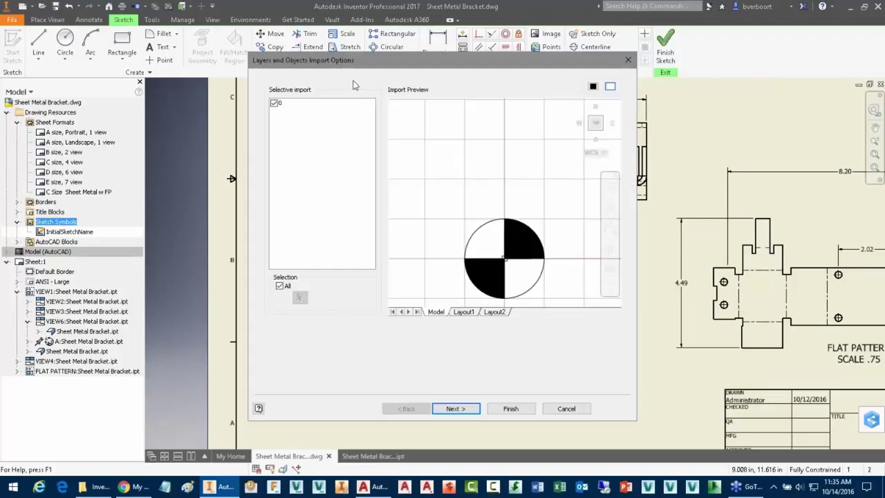
Step: Try excluding layer 0 and turning off selection of all objects in the import preview, and restore both settings
left_click_drag(368, 59, 360, 65)
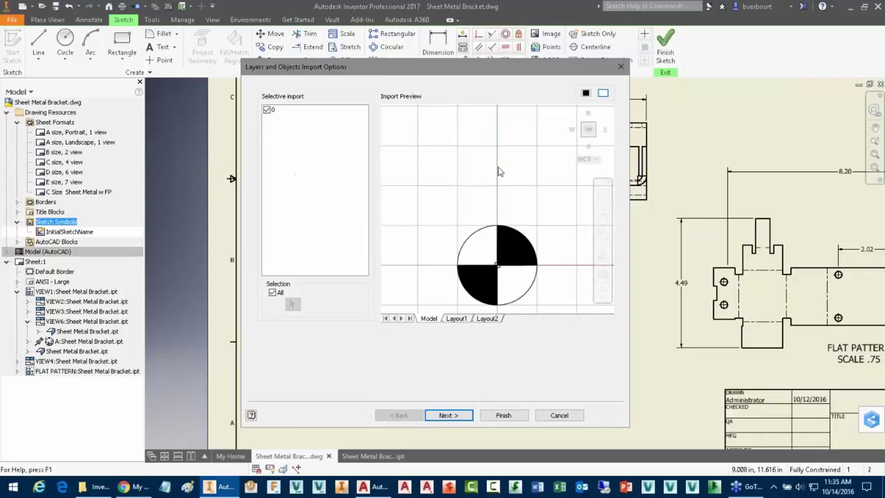
left_click_drag(516, 217, 510, 151)
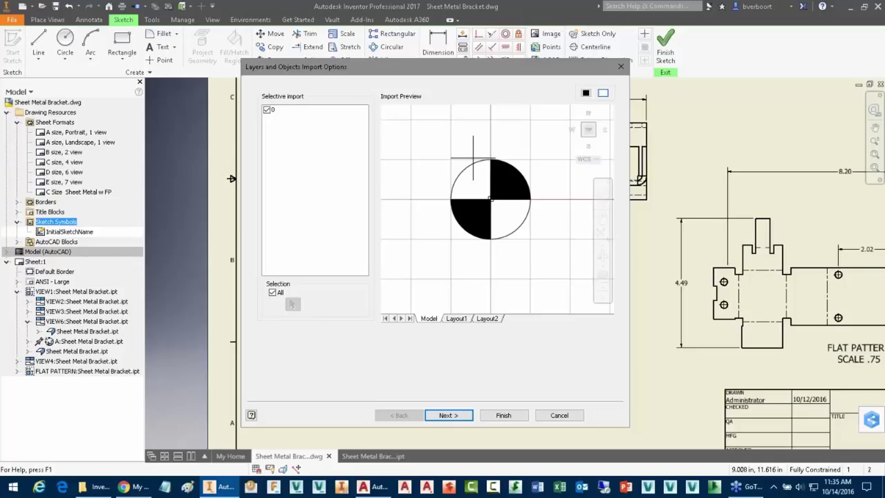
left_click(267, 110)
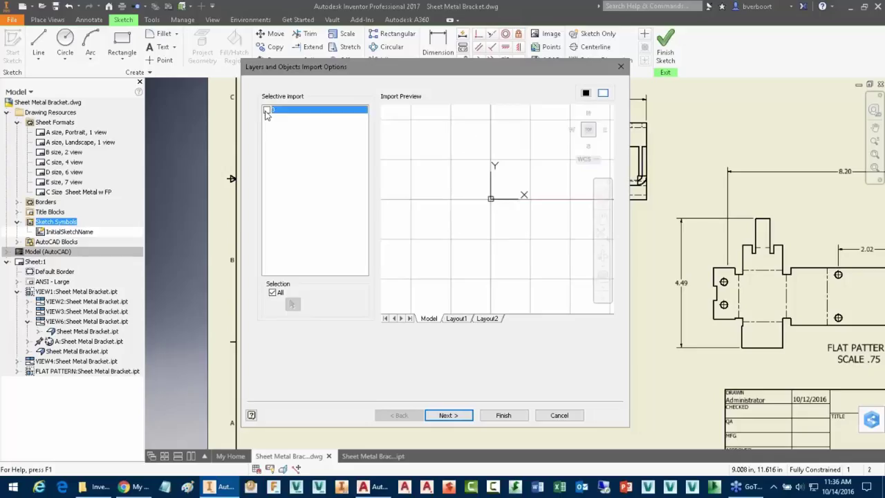
left_click(267, 110)
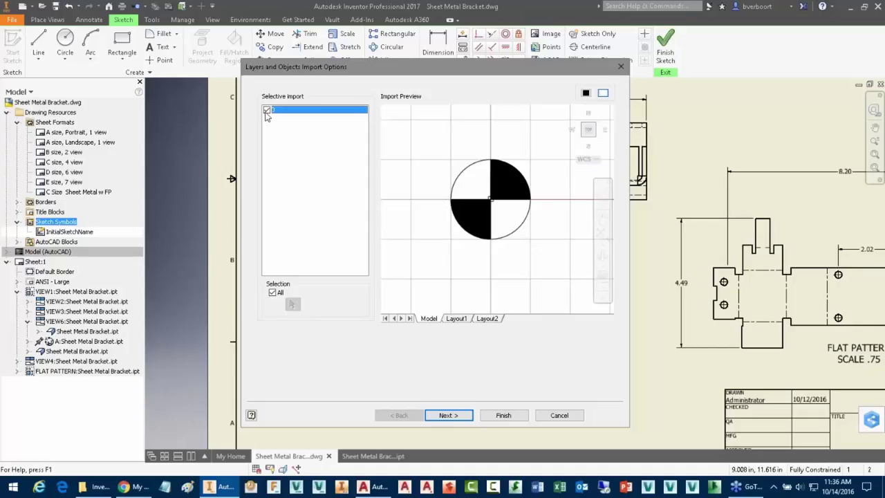
left_click(266, 111)
left_click(268, 110)
left_click(272, 293)
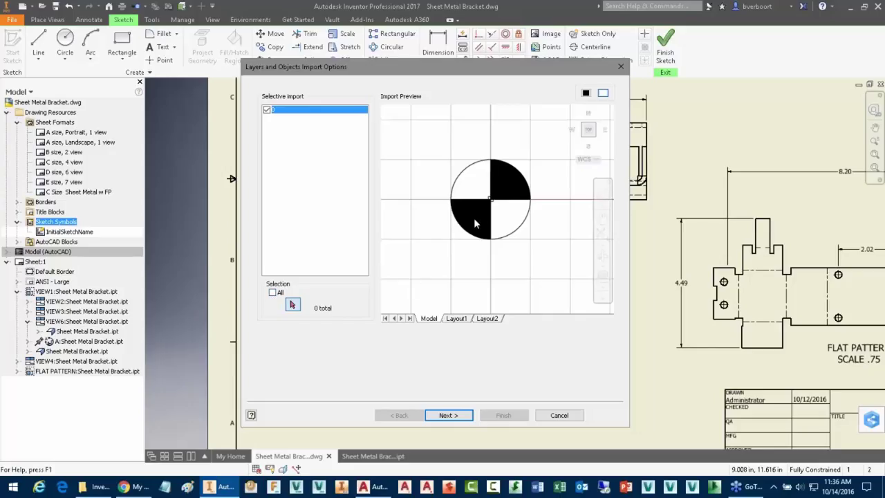
left_click(273, 293)
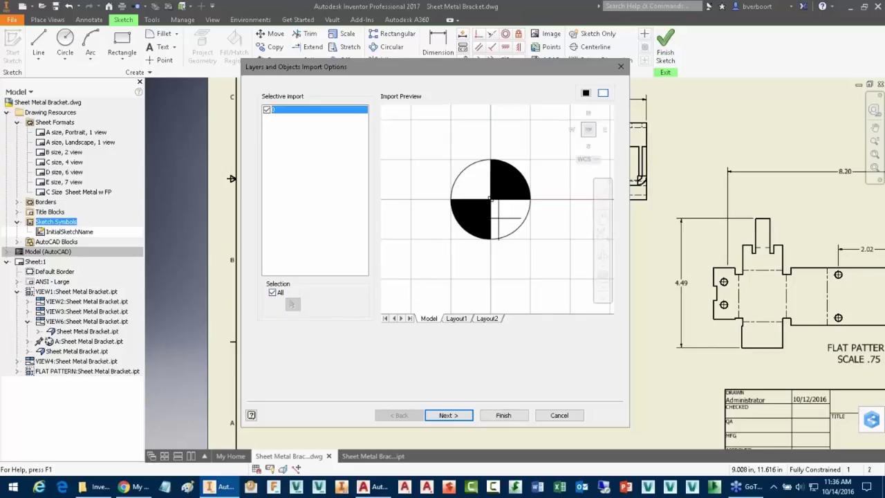
left_click(272, 293)
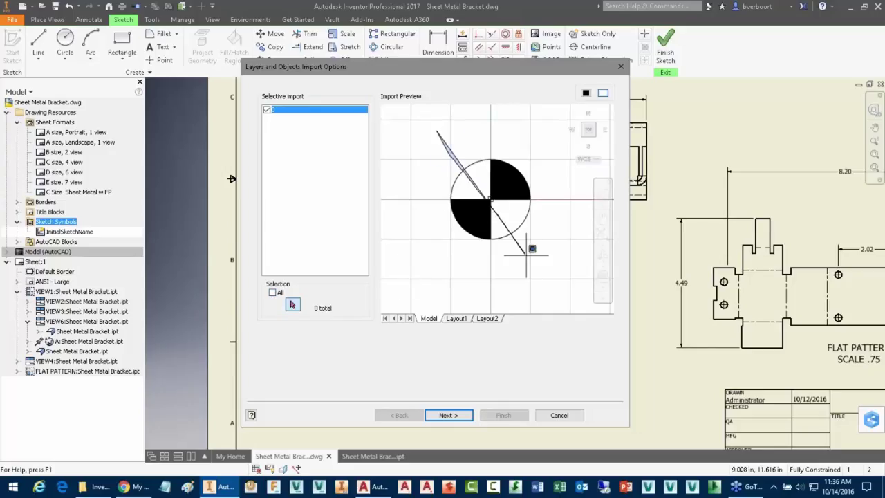
left_click(272, 293)
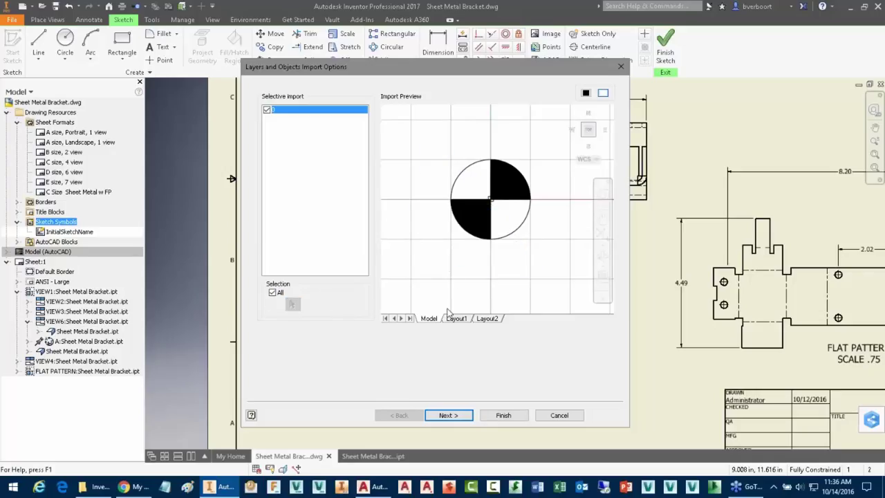
Step: Import the CG symbol geometry into the sketch with the detected inch units and constrained end points
left_click(447, 415)
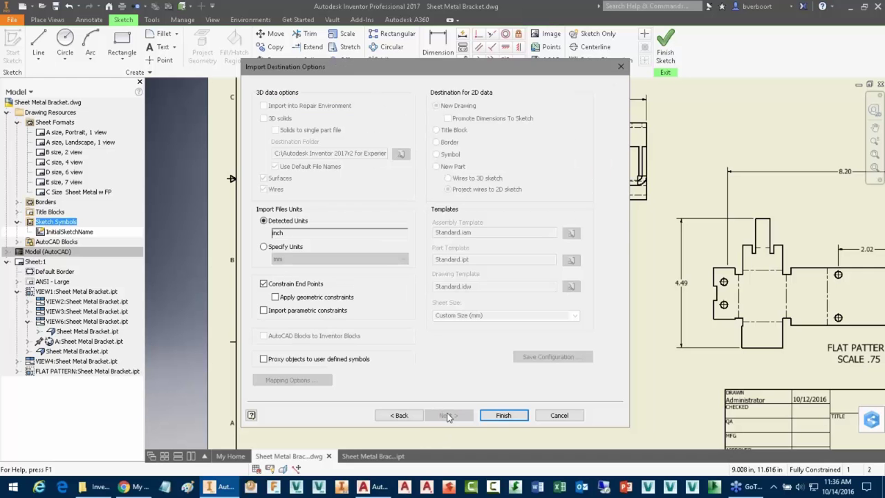
left_click(503, 415)
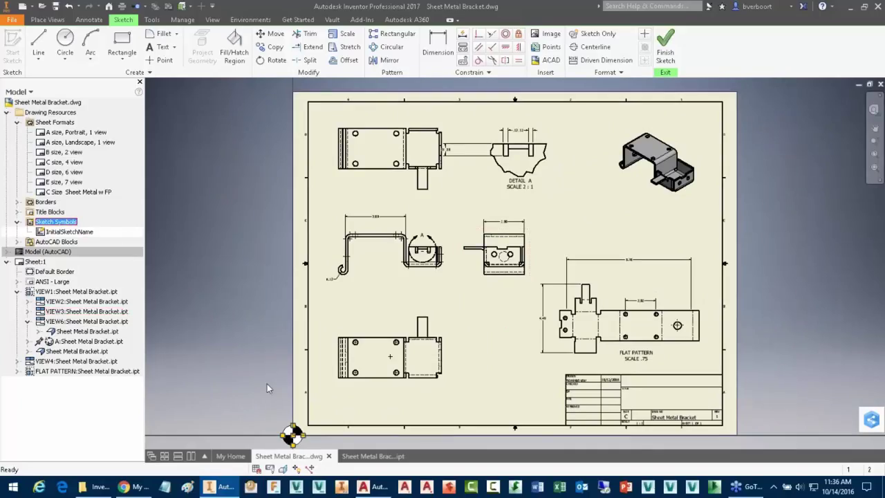
middle_click_drag(267, 383, 268, 292)
scroll(275, 353, "up", 3)
scroll(278, 352, "up", 2)
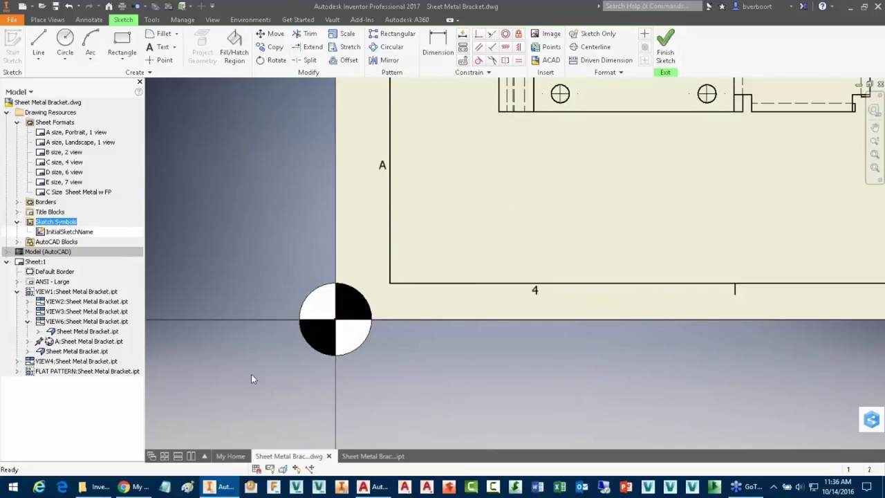
Step: Finish the symbol sketch and save it as a sketched symbol named CG Symbol
left_click(666, 61)
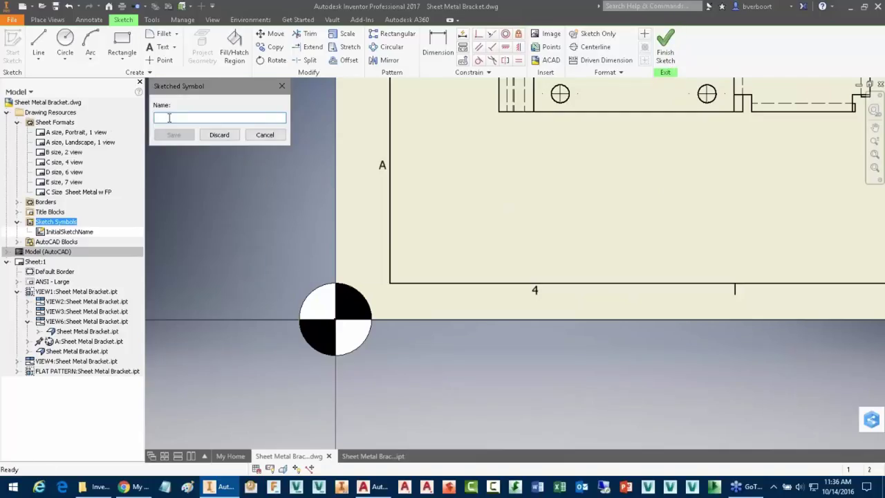
type("C")
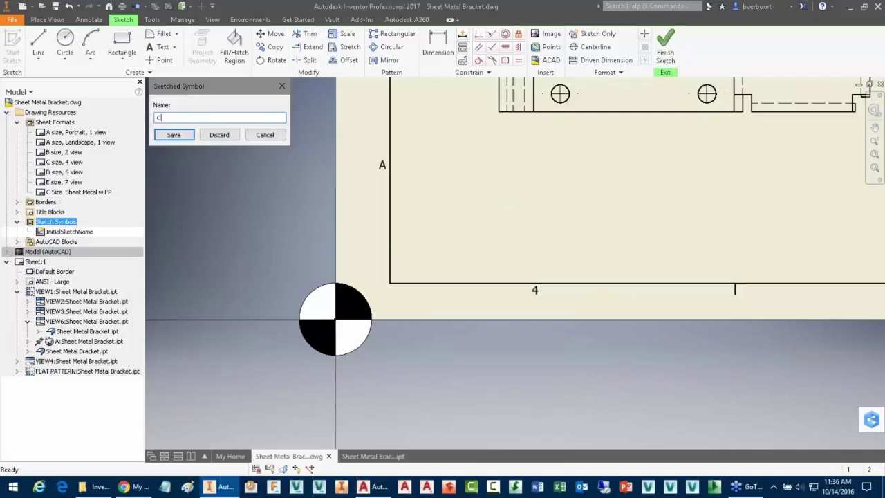
type("G Symbol")
left_click(174, 134)
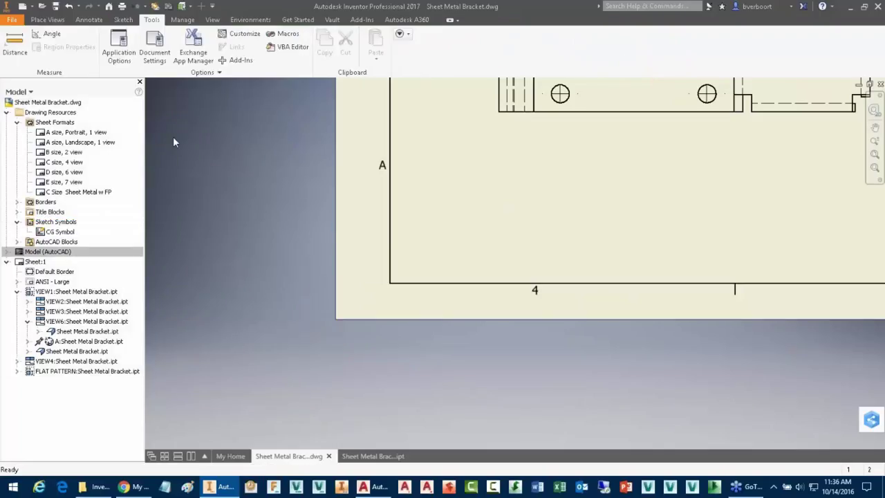
Step: Insert the local CG Symbol at scale 1.000 on the center of gravity mark in the lower projected view, without a leader bend
left_click(63, 233)
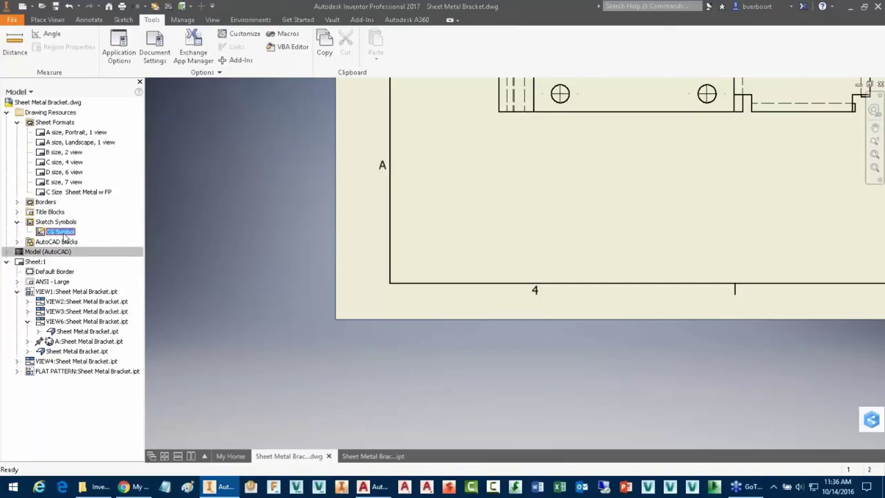
middle_click(291, 384)
middle_click(291, 385)
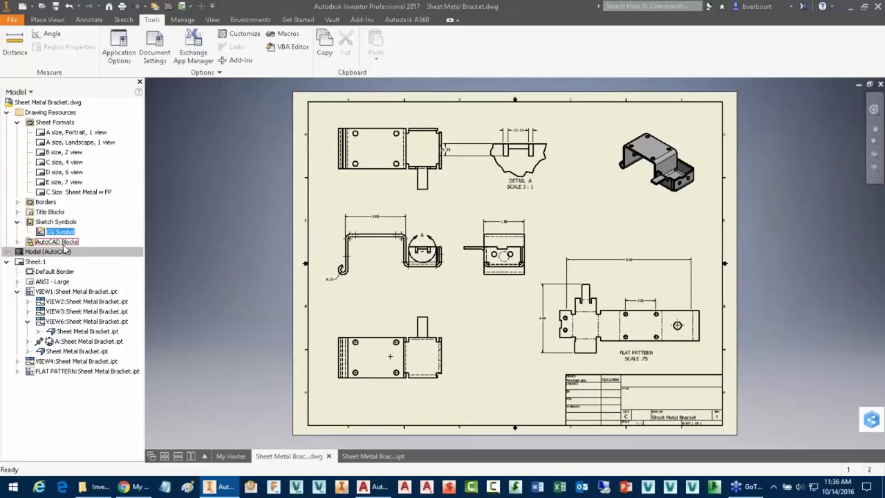
scroll(362, 356, "up", 3)
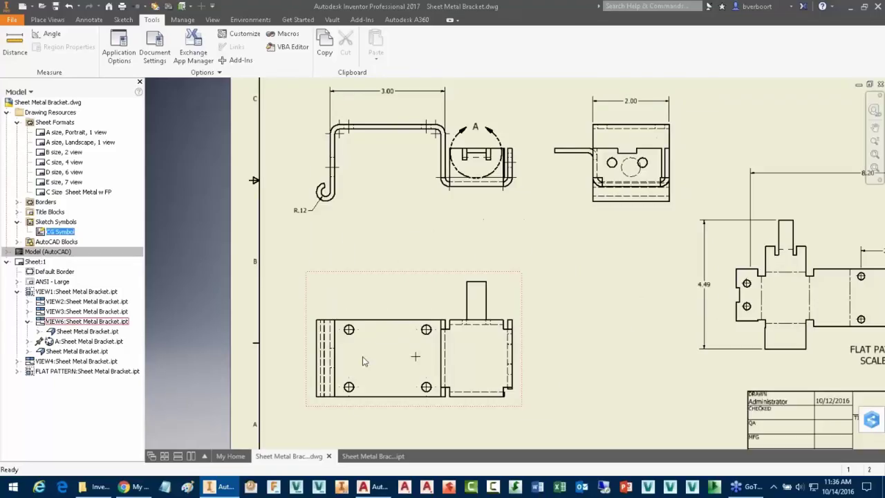
middle_click_drag(362, 356, 358, 326)
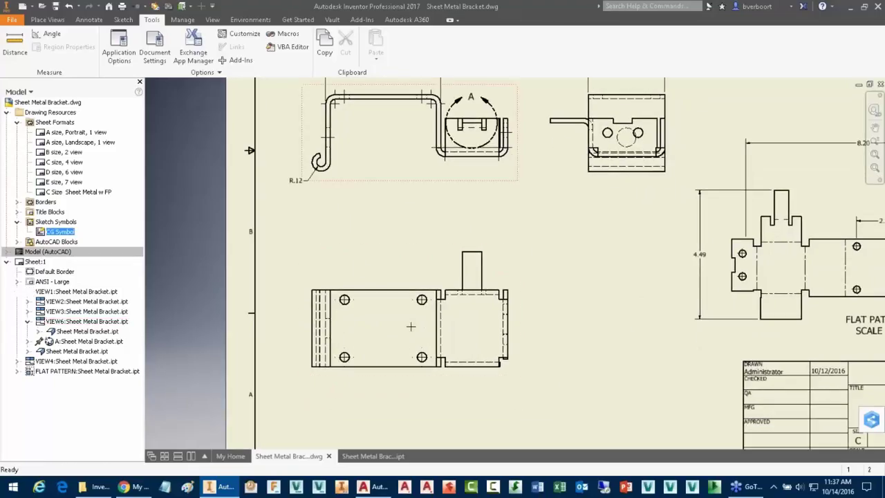
left_click(87, 22)
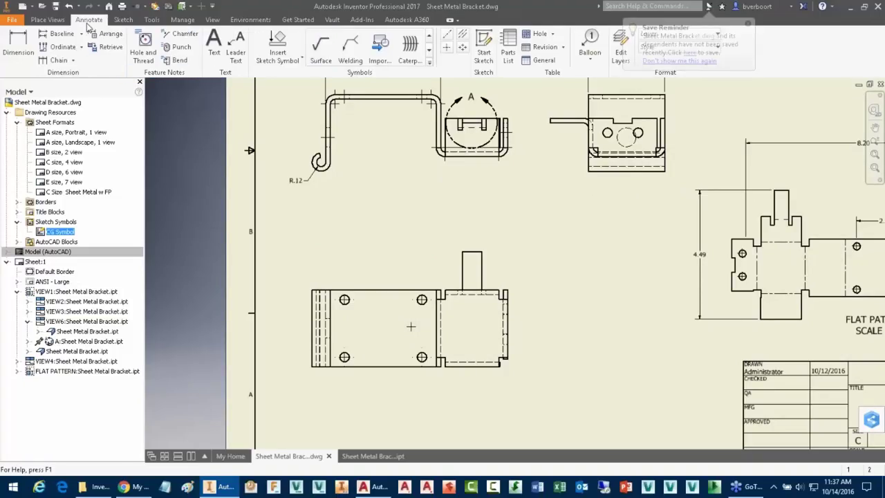
left_click(277, 49)
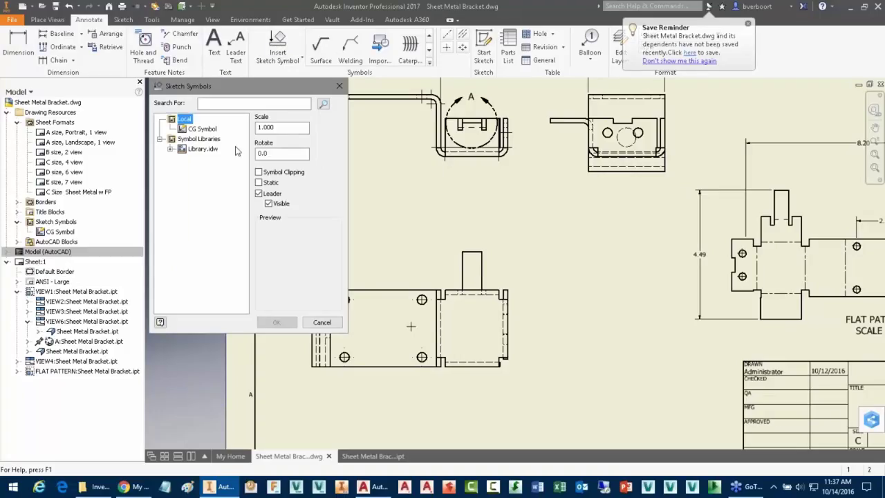
left_click(202, 129)
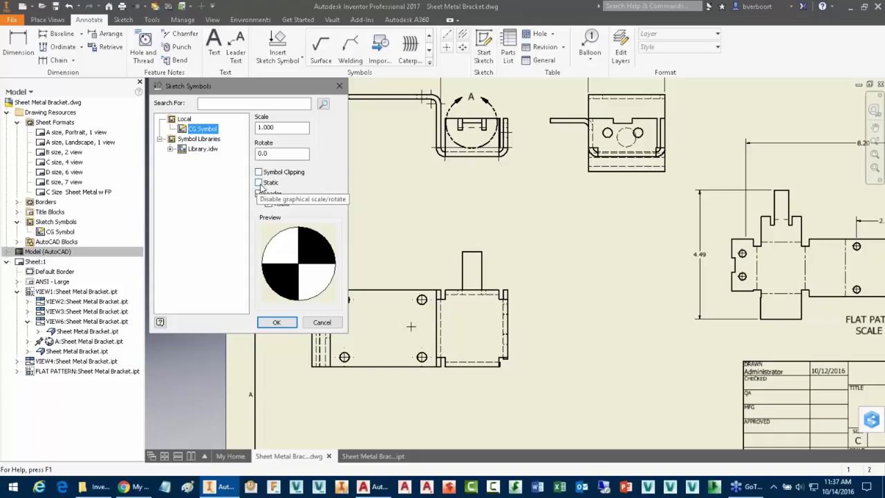
left_click(275, 322)
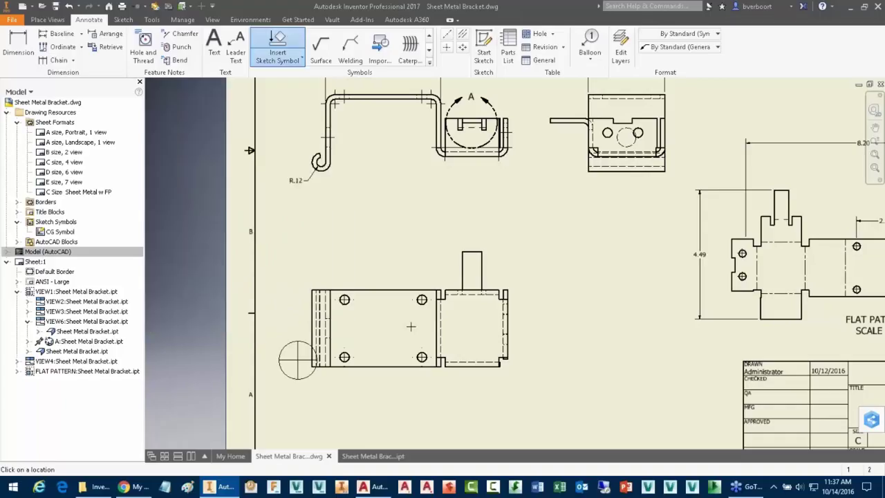
left_click(411, 327)
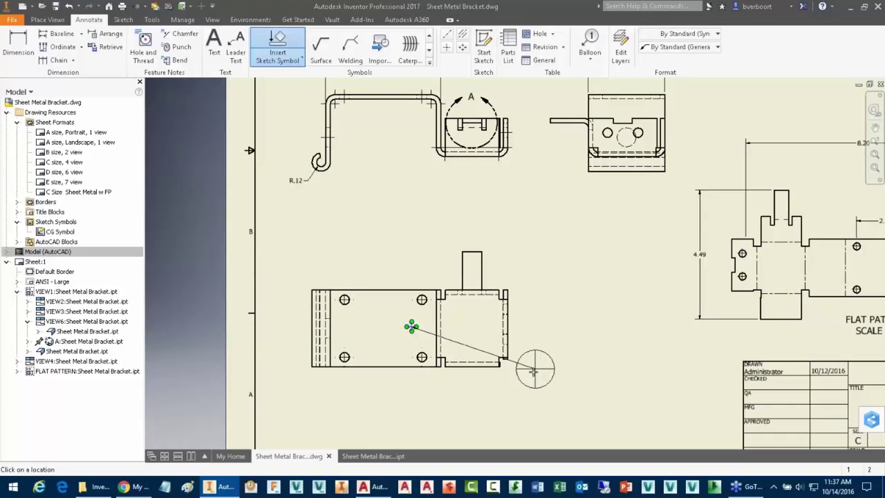
right_click(408, 241)
left_click(356, 235)
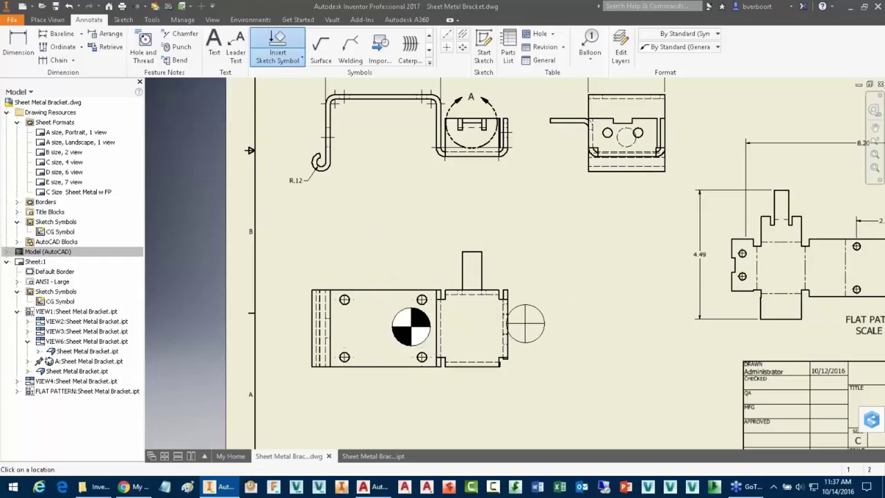
right_click(565, 320)
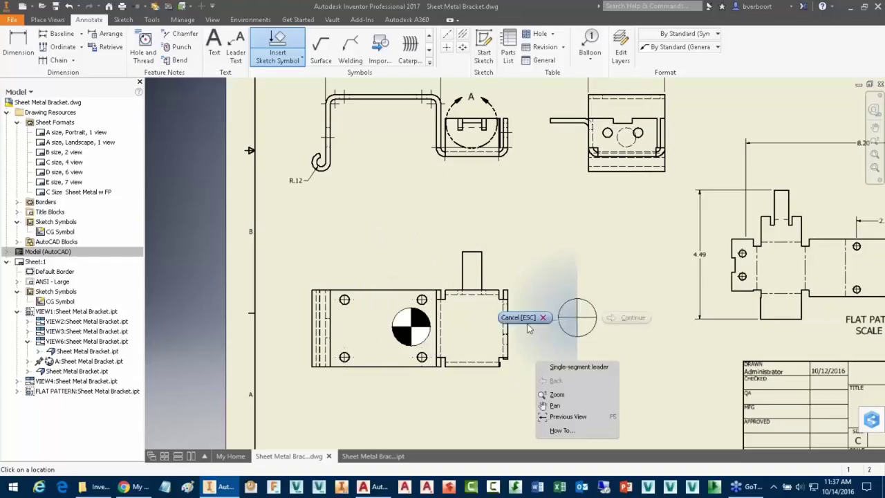
left_click(553, 391)
Step: Shrink the placed CG symbol freehand to a scale of about 0.46
left_click(415, 337)
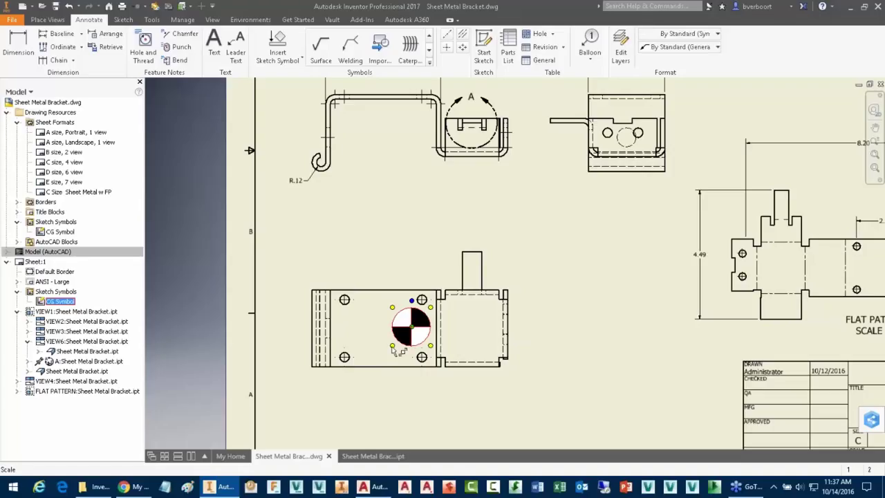
left_click_drag(392, 348, 402, 335)
left_click(378, 263)
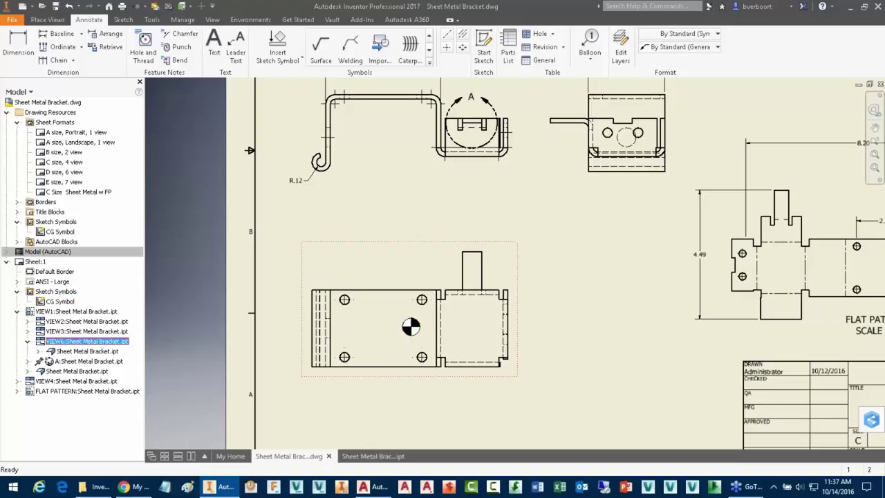
Step: Set the scale of the placed CG symbol to exactly 0.5
left_click(412, 326)
double_click(412, 326)
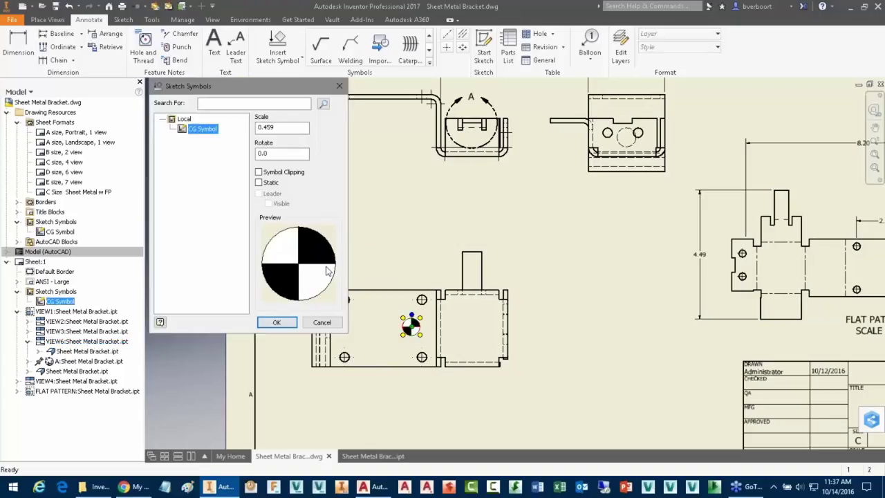
double_click(285, 127)
type(".5")
left_click(274, 322)
left_click(595, 370)
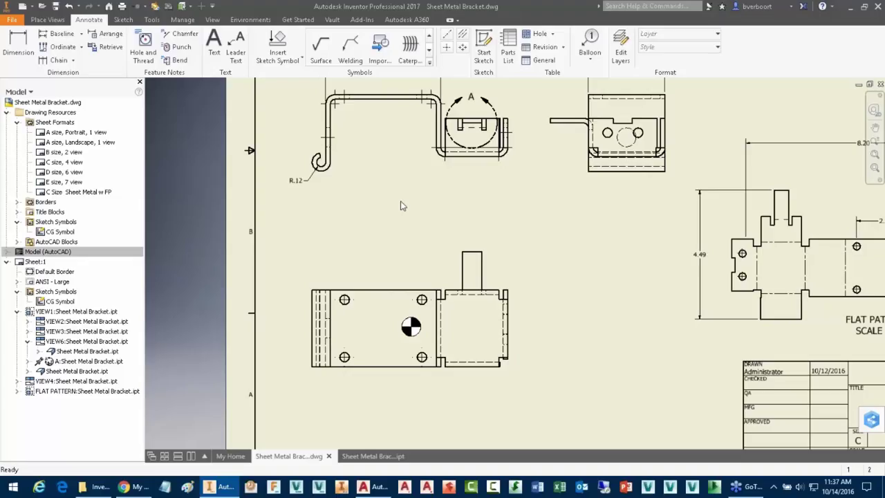
Step: Move the lower projected view with the CG symbol up, closer to the front view
key("Home")
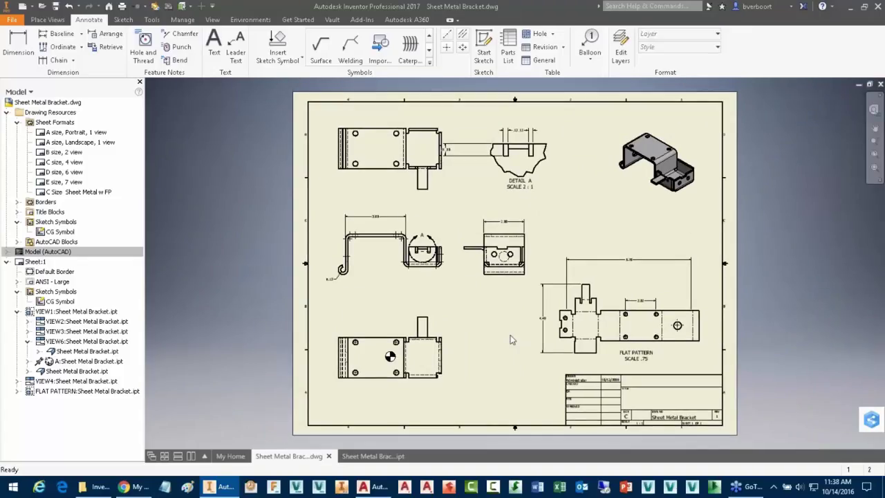
left_click_drag(394, 336, 427, 291)
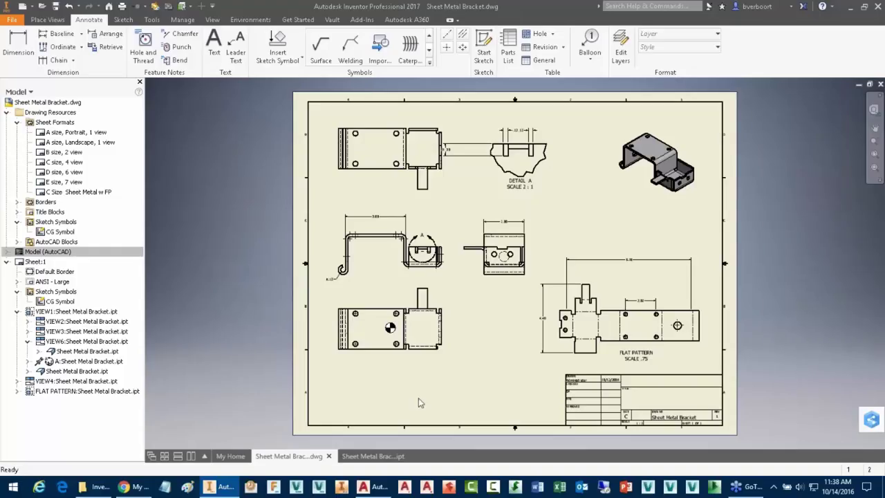
Step: Start defining a new sketch symbol and open ENGRAVING NOTES.docx from the 03-Sketch Symbols folder in Word
right_click(70, 224)
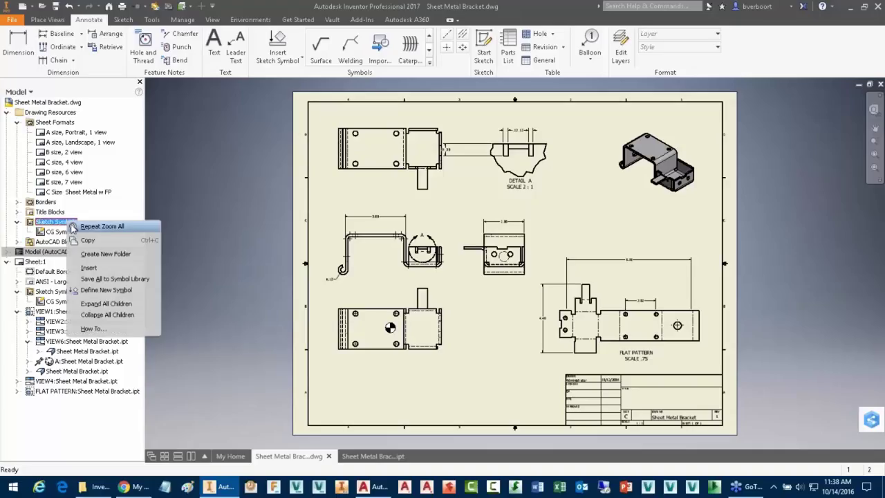
left_click(105, 290)
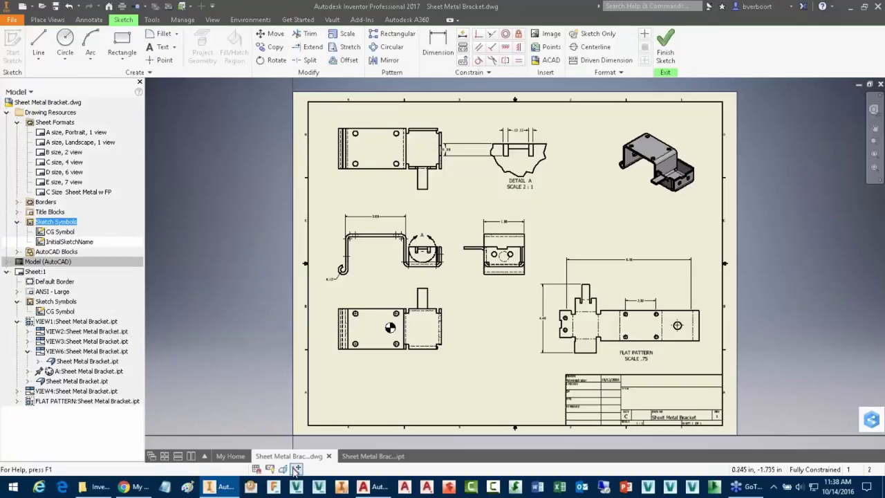
left_click(101, 487)
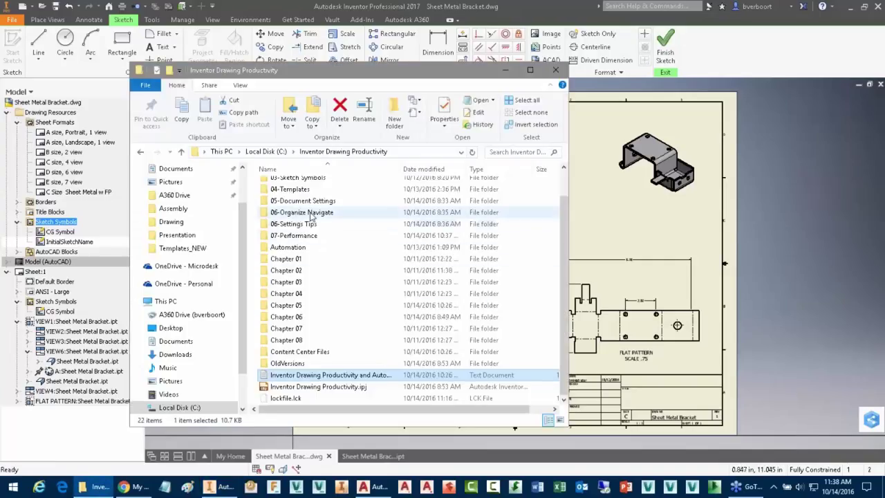
scroll(309, 214, "up", 1)
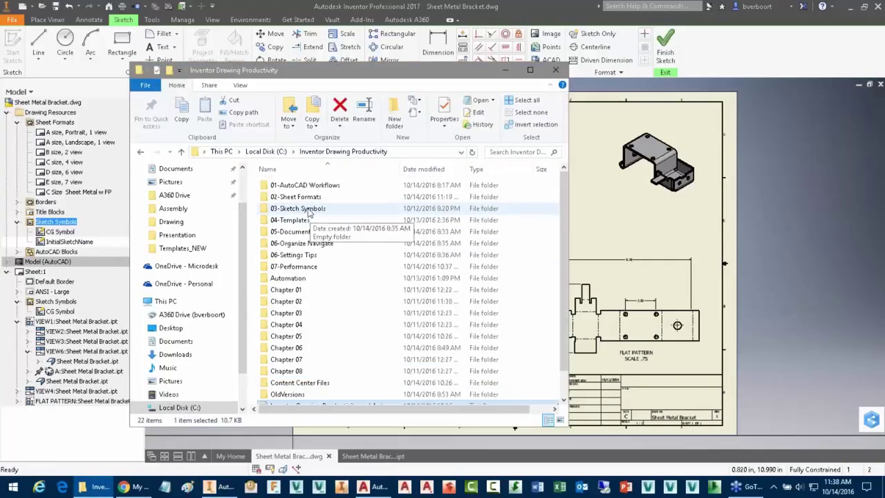
double_click(308, 210)
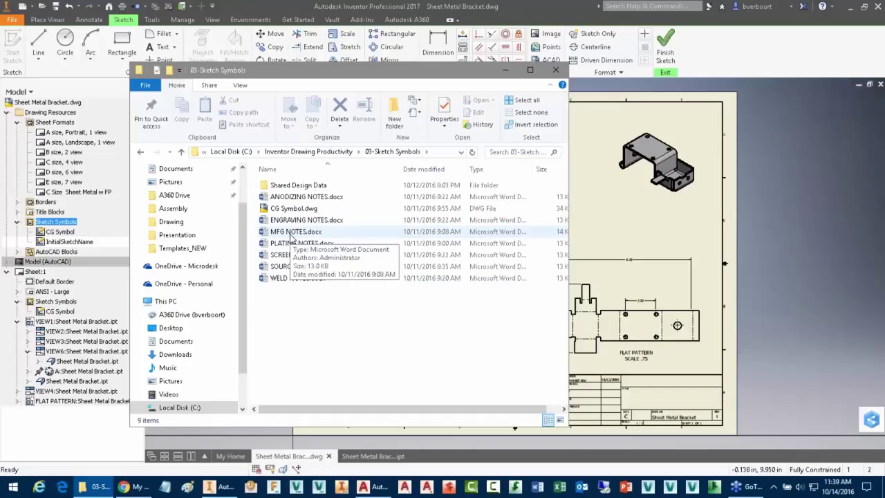
double_click(297, 220)
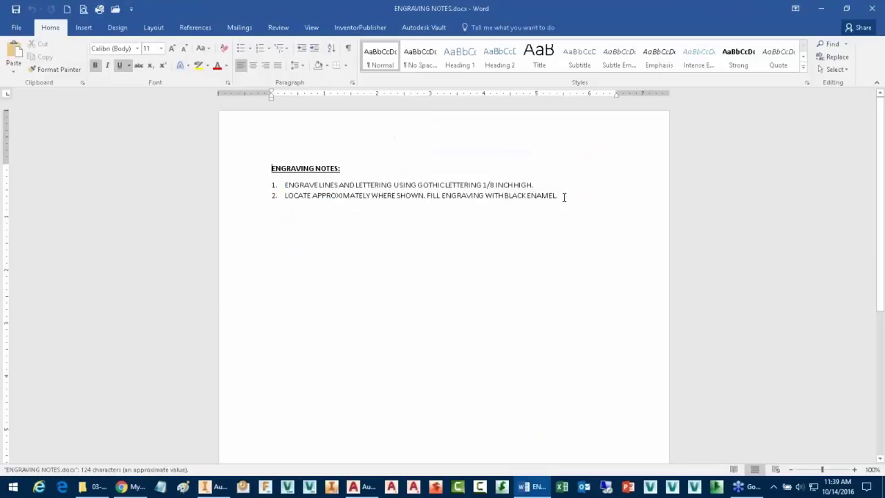
Step: Copy the ENGRAVING NOTES heading with both numbered notes and return to the symbol sketch in Inventor
left_click_drag(564, 197, 262, 170)
right_click(320, 188)
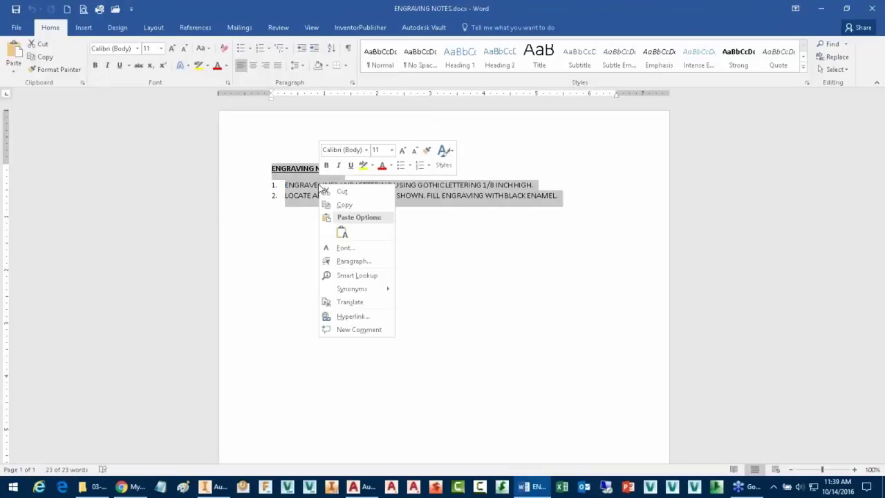
left_click(330, 204)
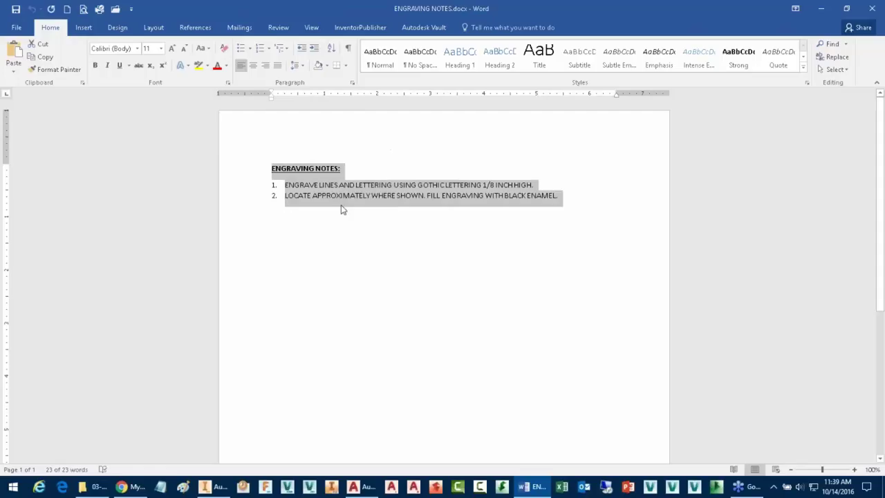
left_click(820, 9)
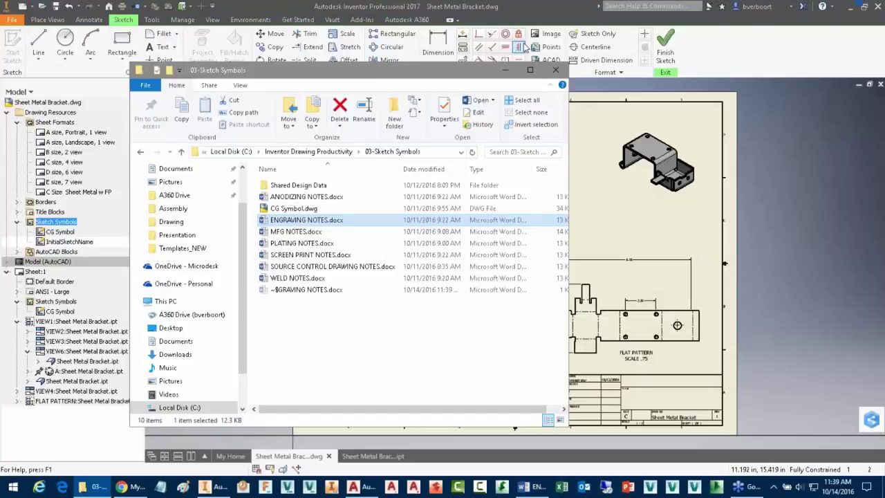
left_click(504, 70)
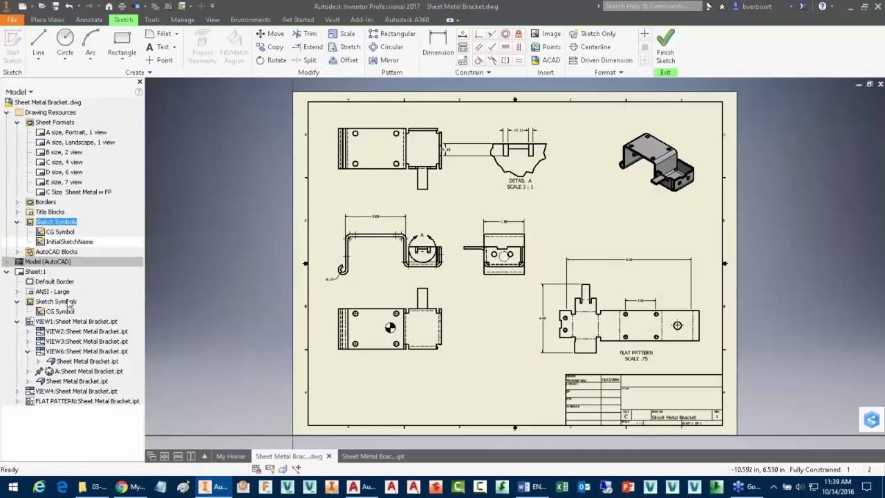
right_click(67, 223)
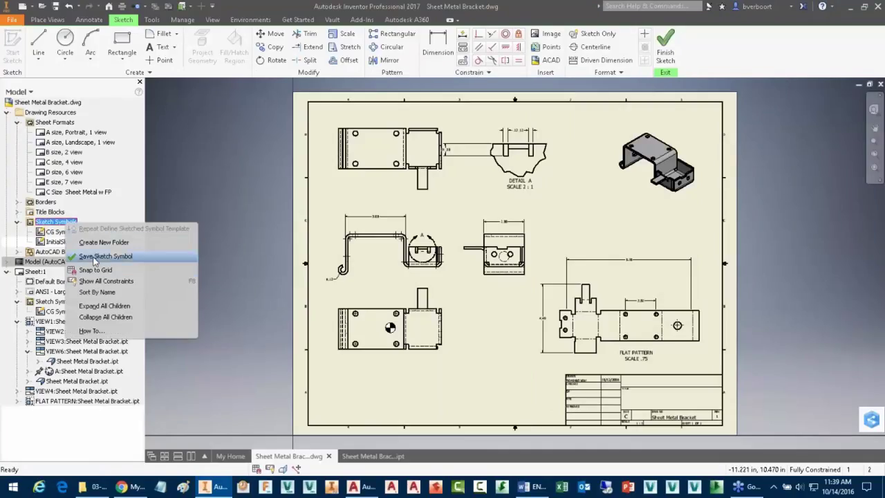
left_click(234, 320)
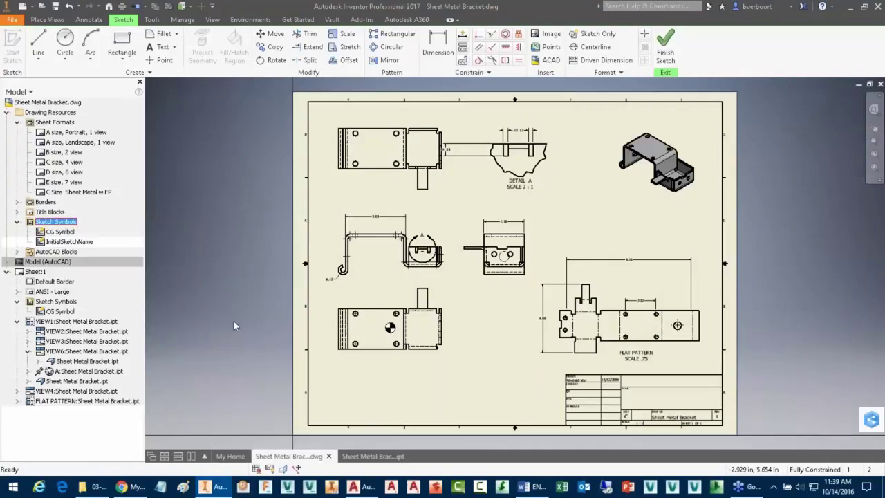
Step: Add a text box below the lower bracket view and paste the copied engraving notes into it, removing the trailing blank line
left_click(158, 47)
left_click(333, 406)
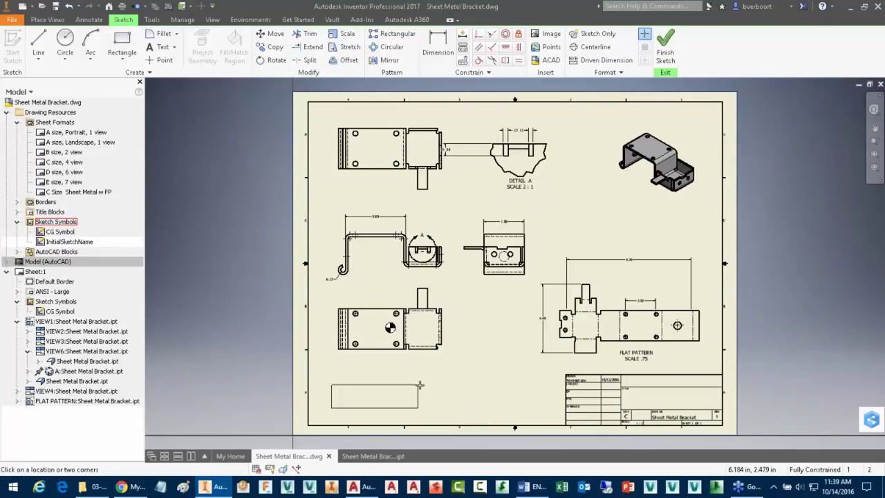
left_click(491, 365)
right_click(377, 307)
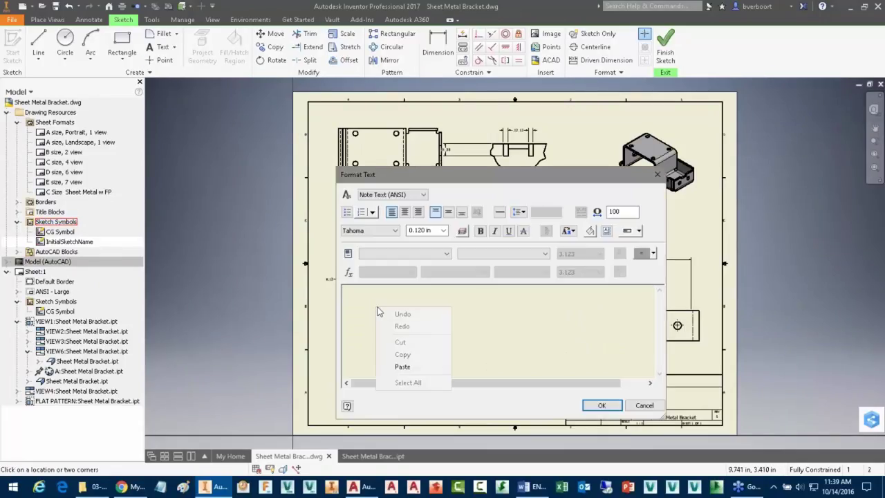
left_click(404, 367)
key("BackSpace")
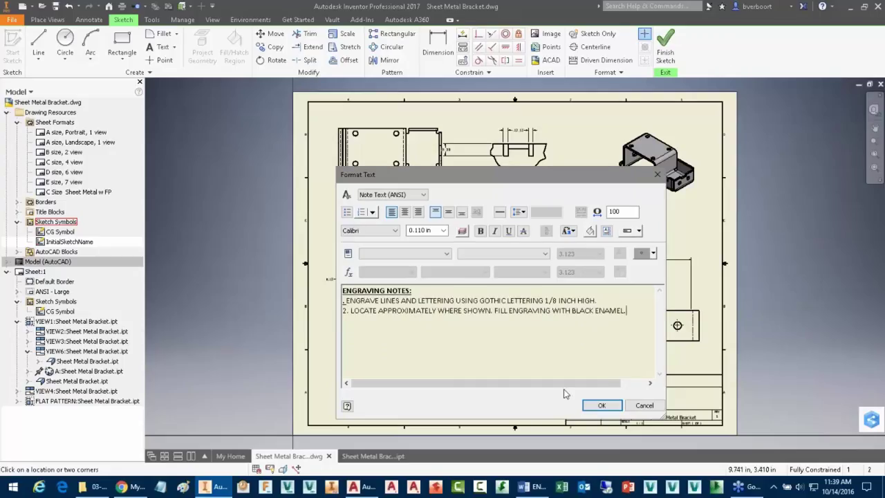
left_click(599, 407)
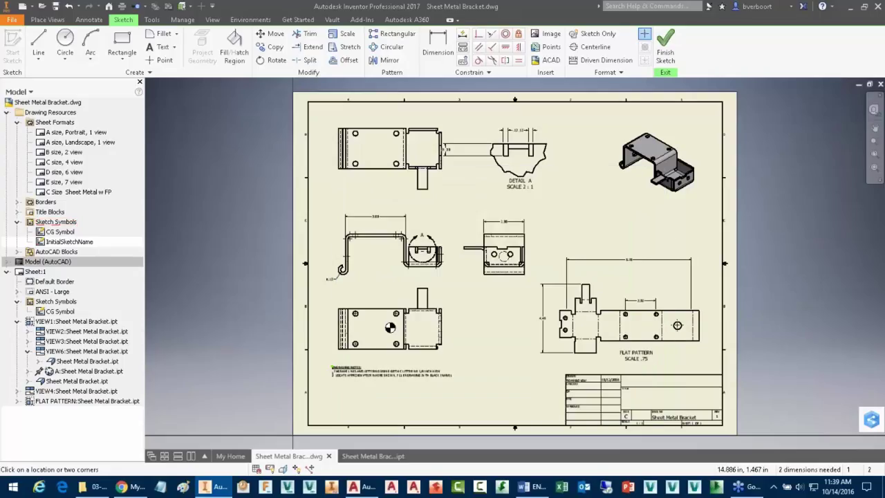
scroll(377, 393, "up", 3)
right_click(376, 393)
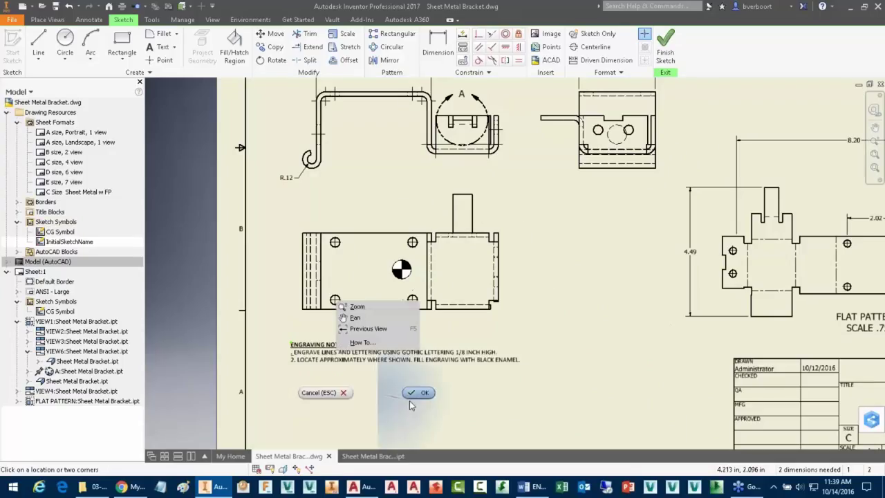
left_click(409, 400)
Step: Shrink the engraving notes text box in height and width so it fits closely around the text
left_click(371, 364)
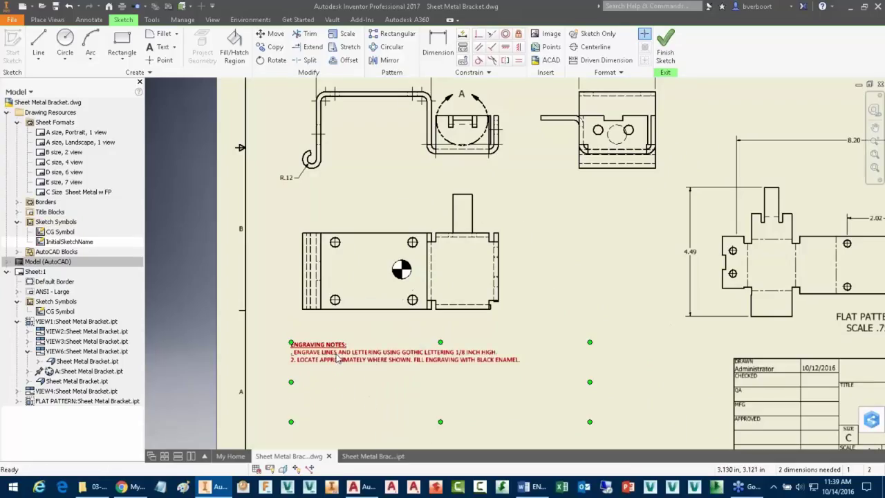
left_click_drag(441, 421, 440, 371)
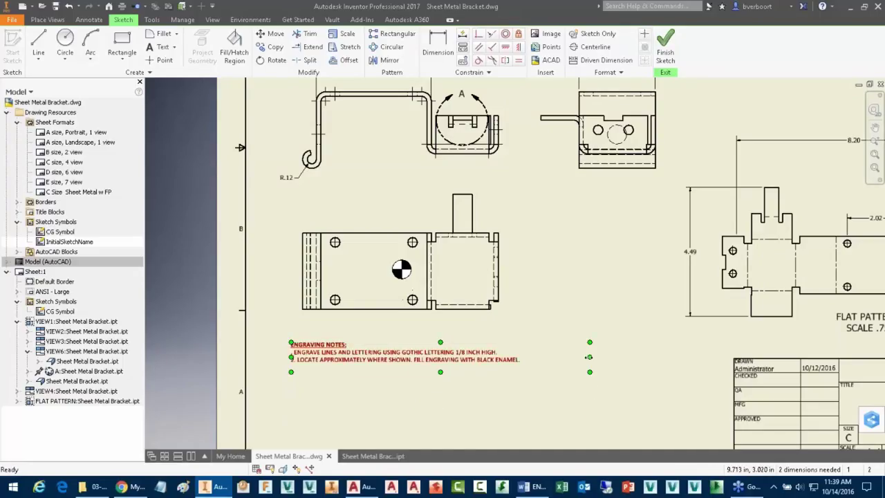
left_click_drag(589, 356, 546, 356)
left_click(493, 422)
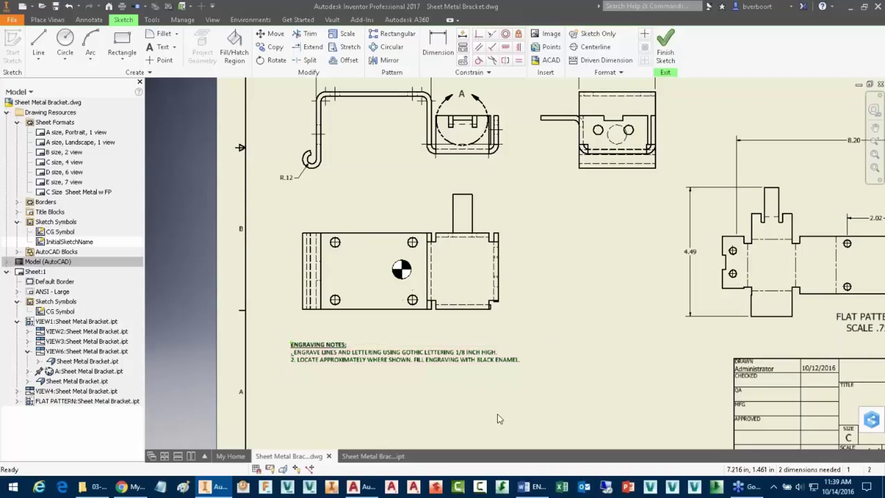
Step: Finish the symbol sketch and save it under the name Engrave Notes
left_click(667, 46)
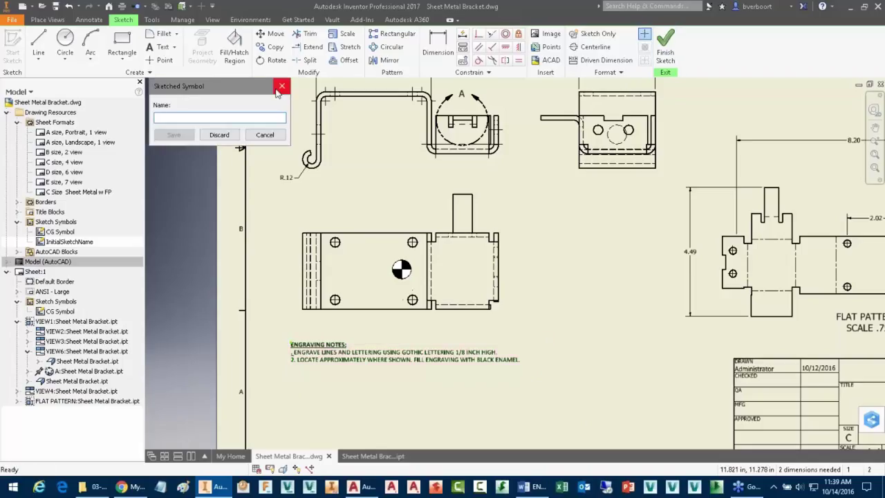
type("Engrave Notes")
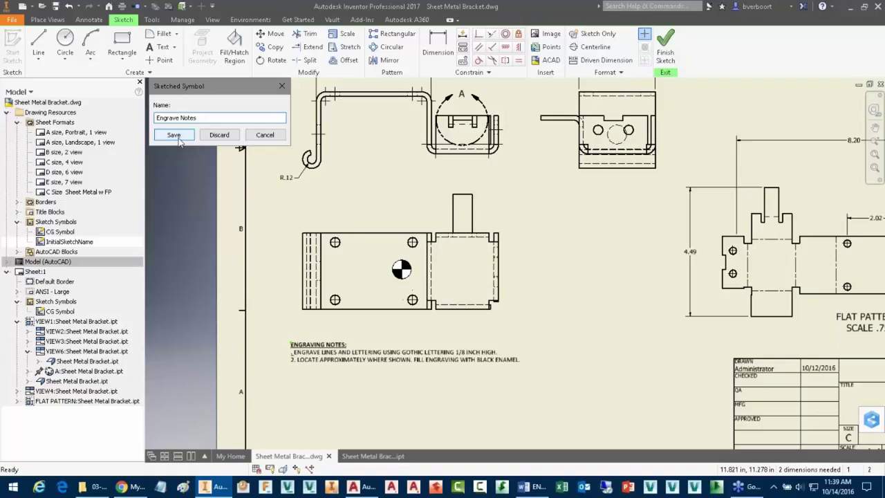
left_click(178, 137)
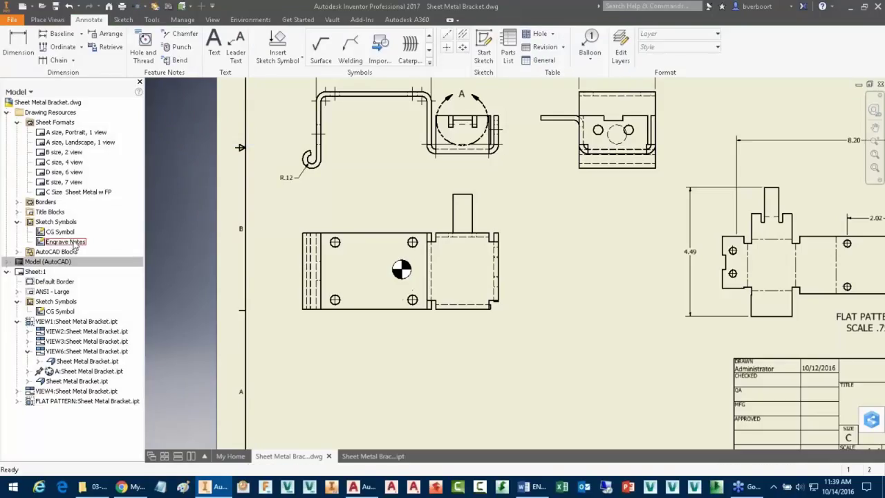
Step: Insert the Engrave Notes symbol at scale 0.500 in the empty area near the sheet's lower-left corner
middle_click_drag(447, 371, 462, 320)
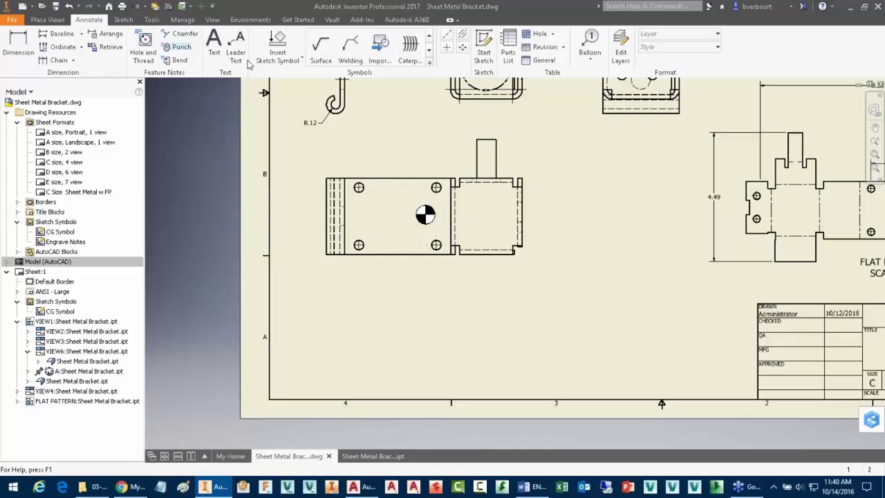
left_click(288, 48)
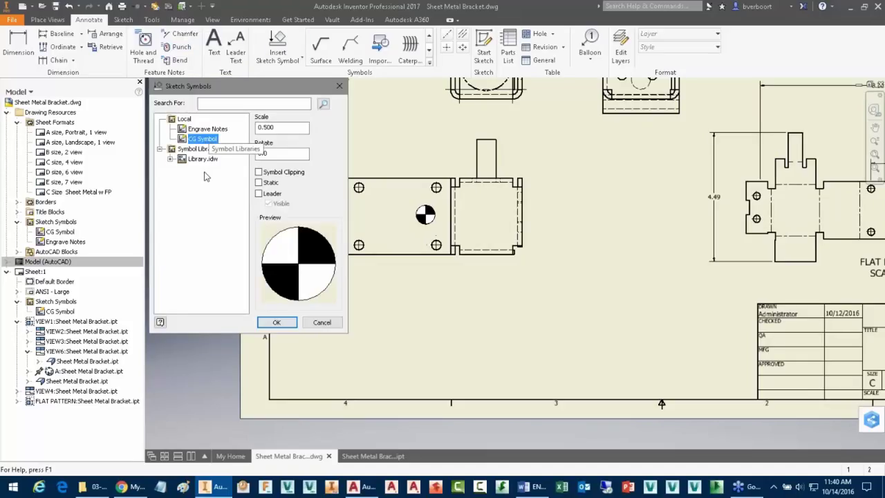
left_click(207, 130)
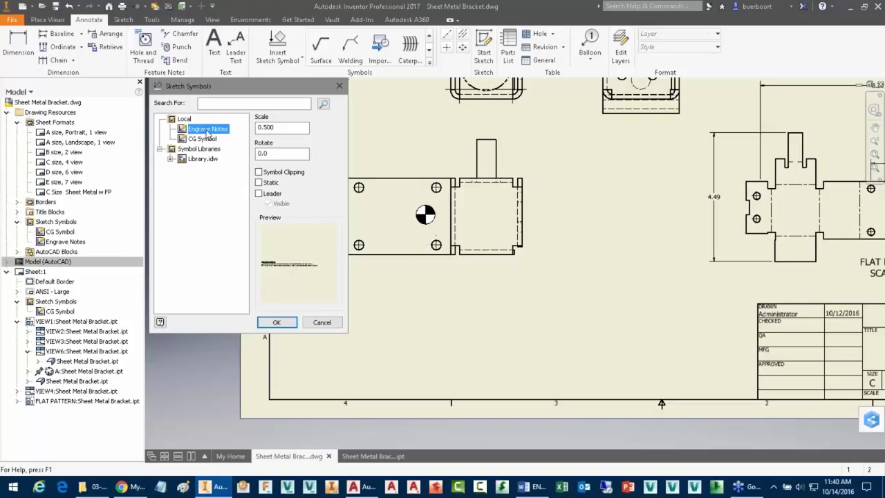
left_click(275, 323)
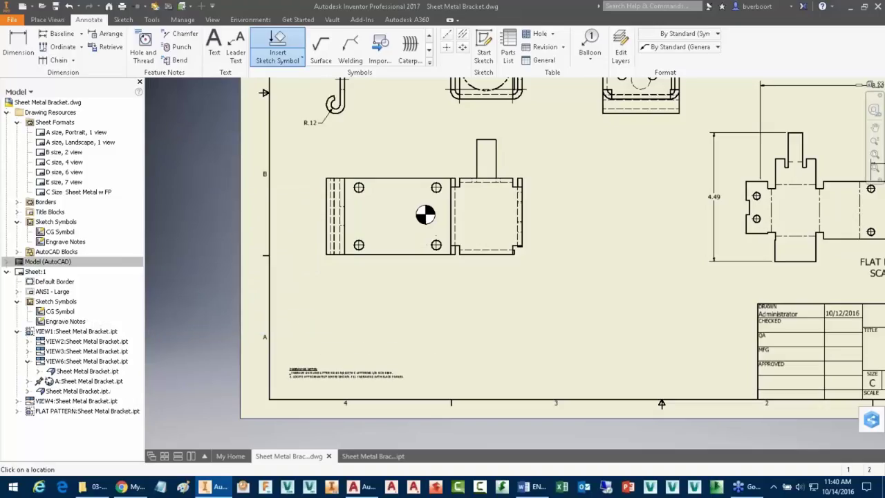
right_click(377, 347)
left_click(329, 348)
scroll(326, 347, "up", 3)
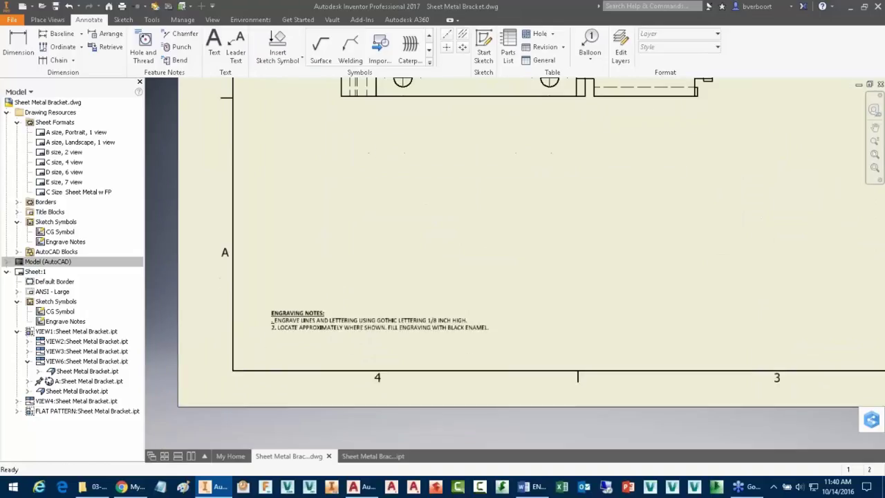
Step: Delete the placed Engrave Notes symbol from the sheet
left_click(306, 327)
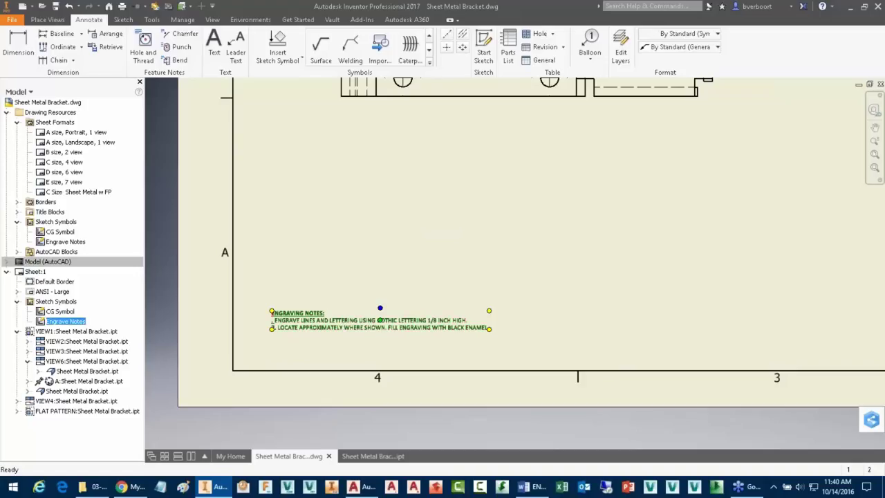
right_click(322, 330)
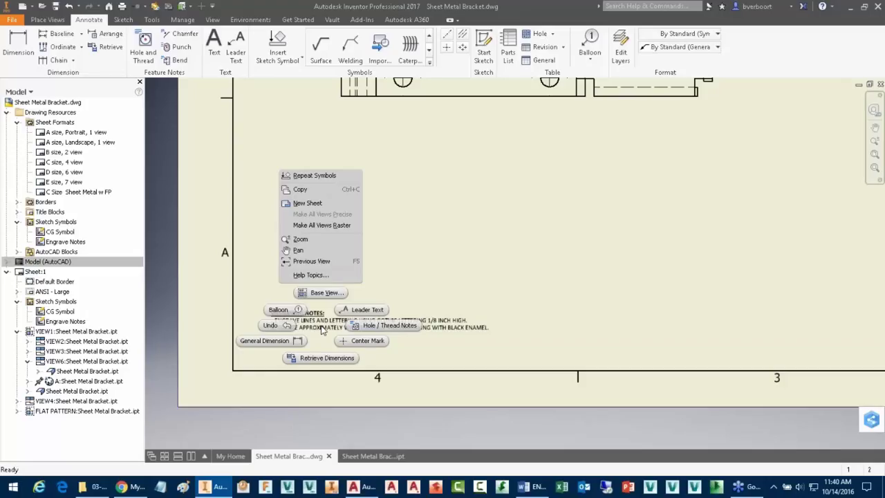
left_click(461, 211)
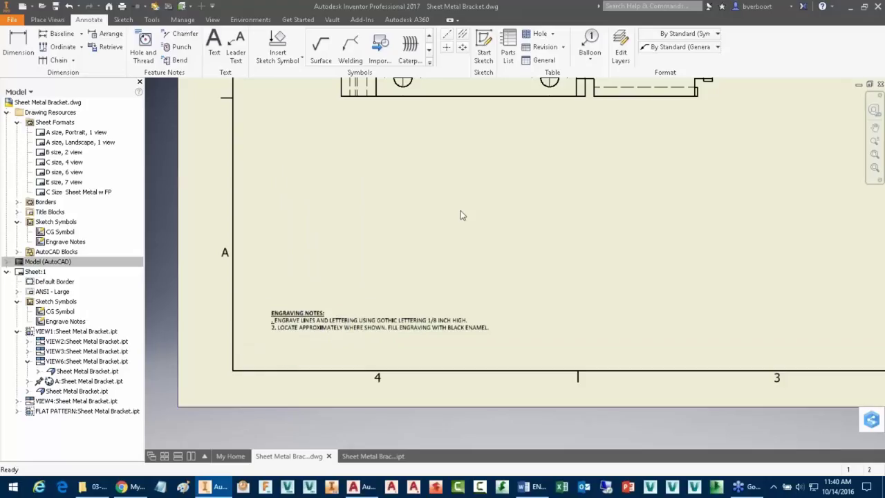
left_click(371, 322)
key("Delete")
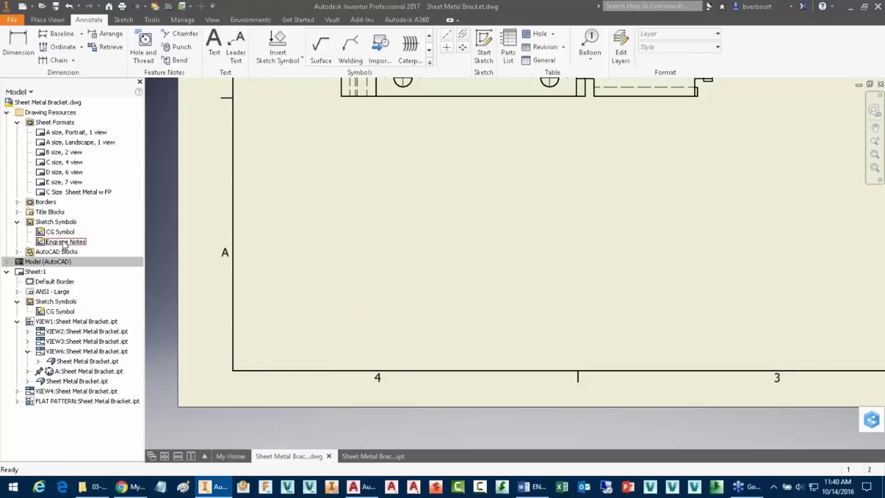
Step: Edit the Engrave Notes symbol definition and set its insertion point grip at the upper-left corner of the notes text
double_click(64, 242)
right_click(64, 244)
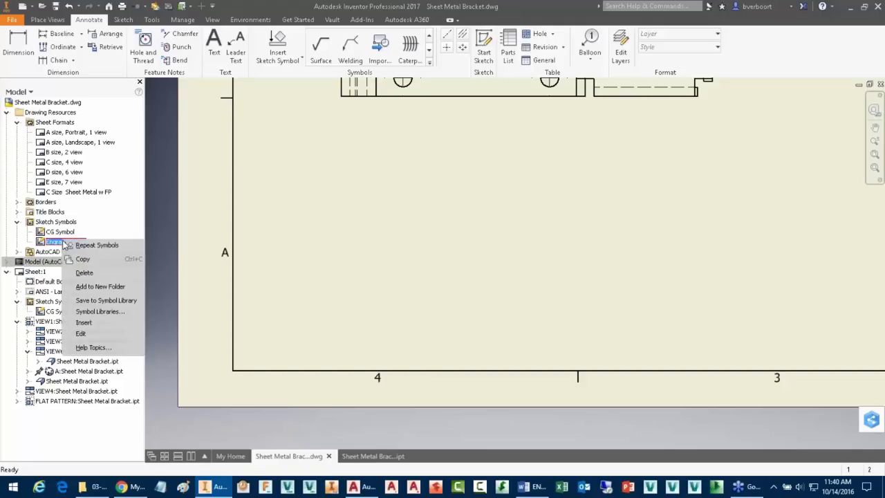
left_click(94, 336)
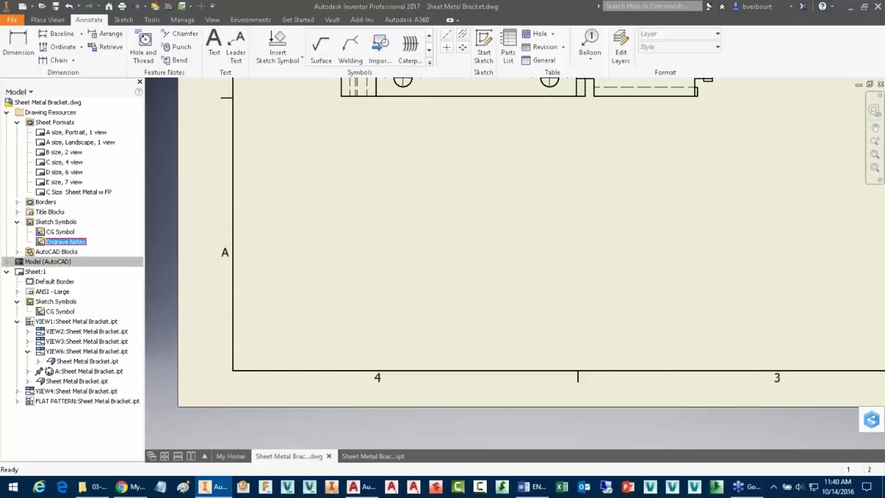
scroll(363, 391, "up", 2)
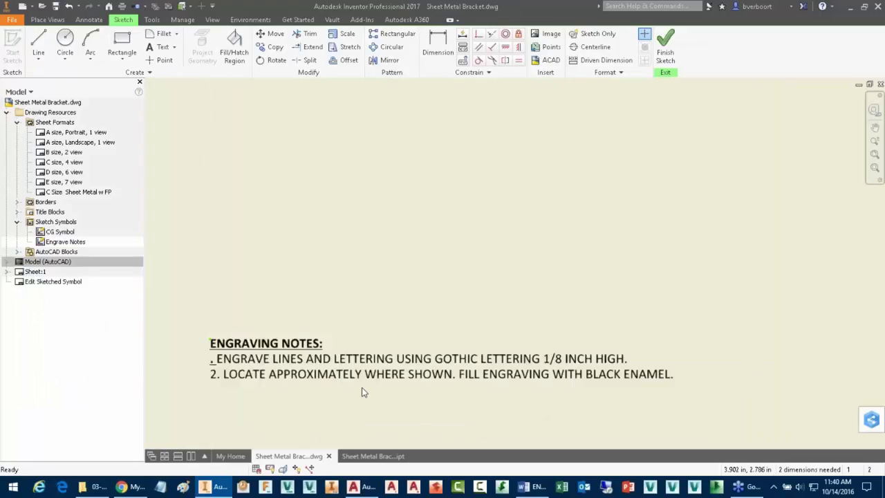
scroll(217, 334, "up", 1)
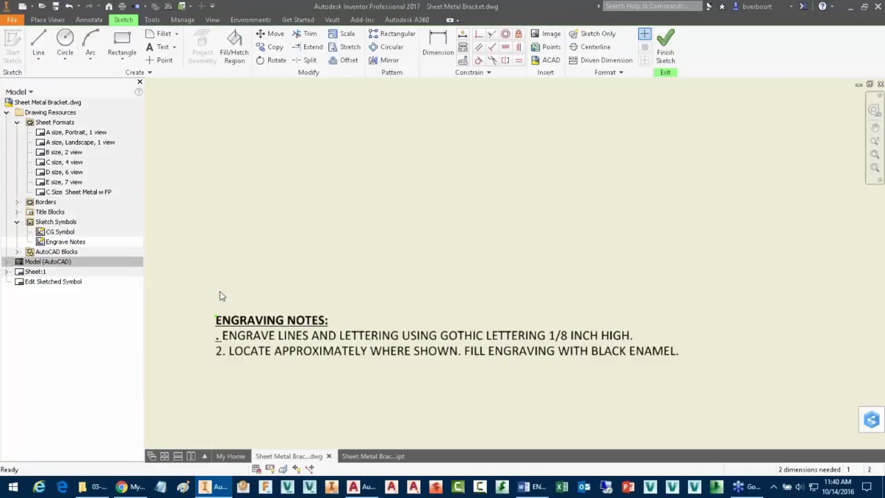
left_click(216, 320)
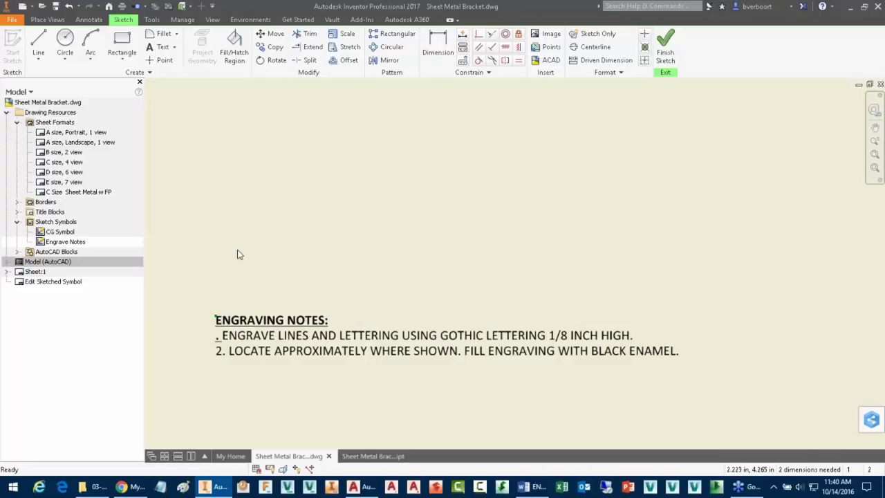
left_click(643, 61)
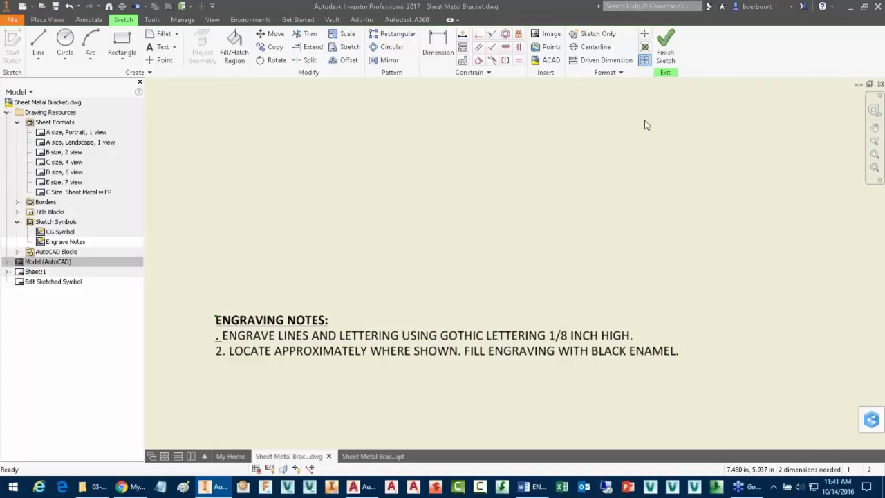
Step: Save the sketch symbol and accept the edits to Engrave Notes
right_click(365, 200)
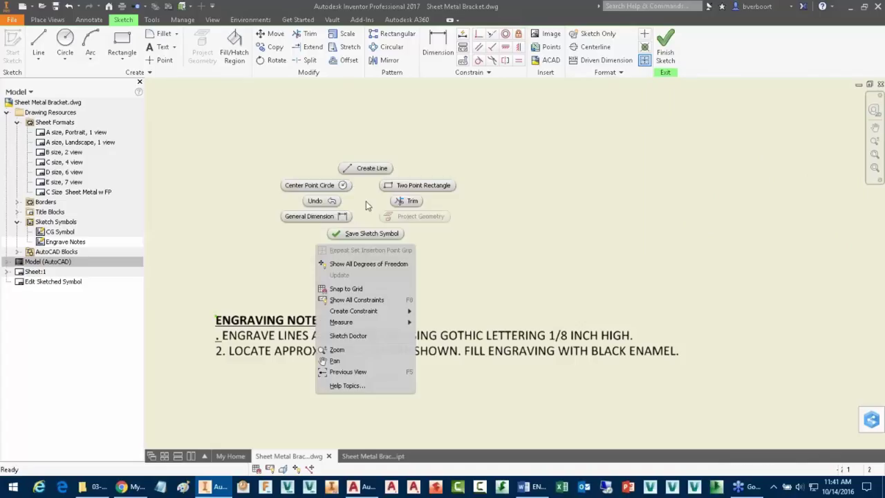
left_click(362, 235)
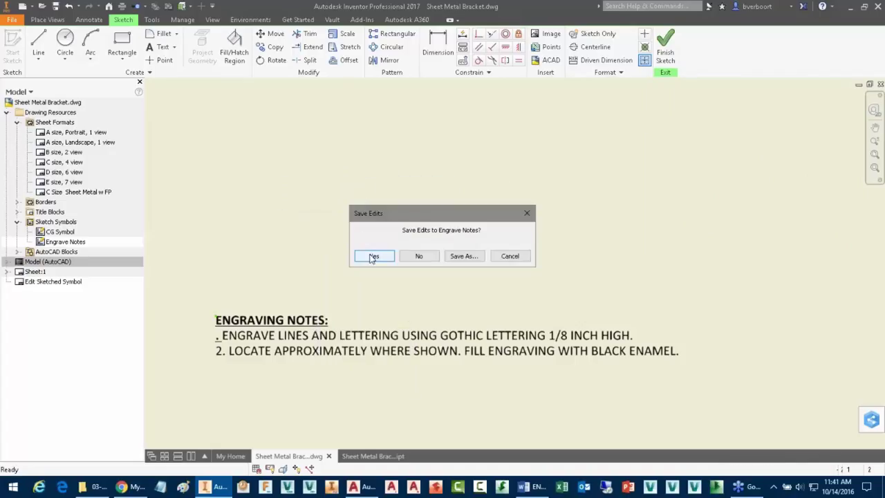
left_click(371, 257)
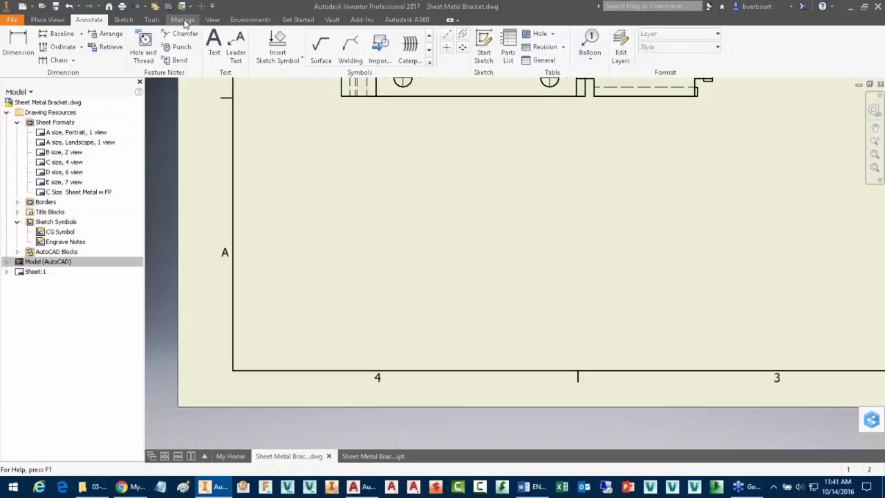
Step: Insert the Engrave Notes symbol at scale 0.500 just inside the lower-left corner of the sheet border
left_click(277, 48)
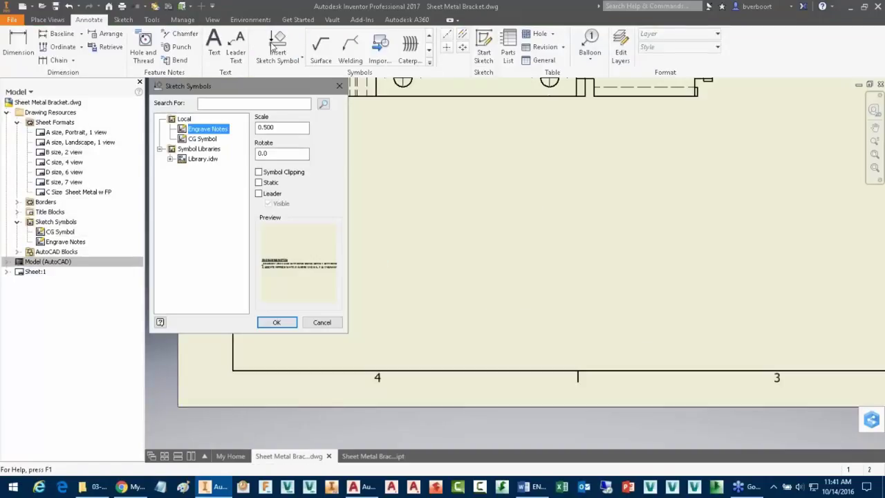
left_click(282, 321)
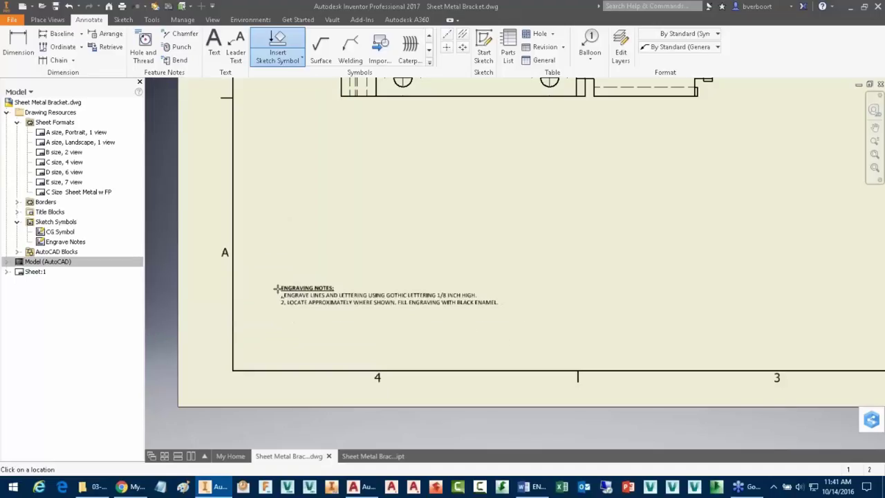
left_click(244, 340)
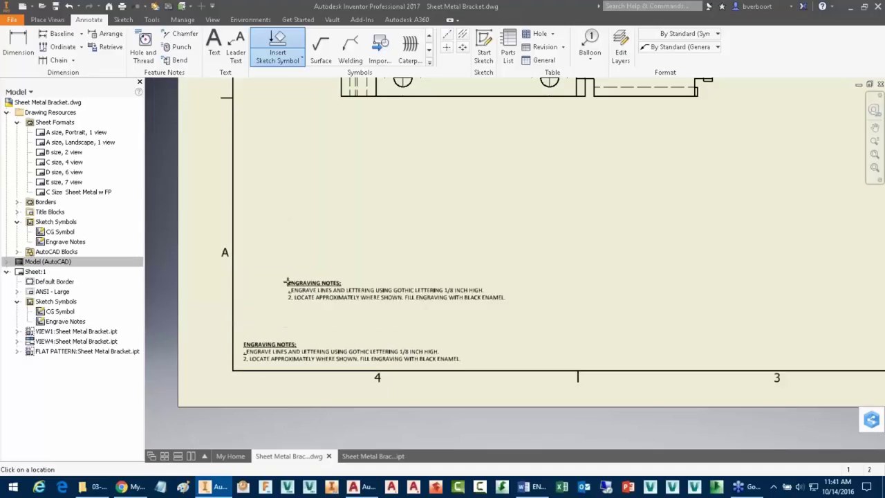
right_click(249, 291)
key("Escape")
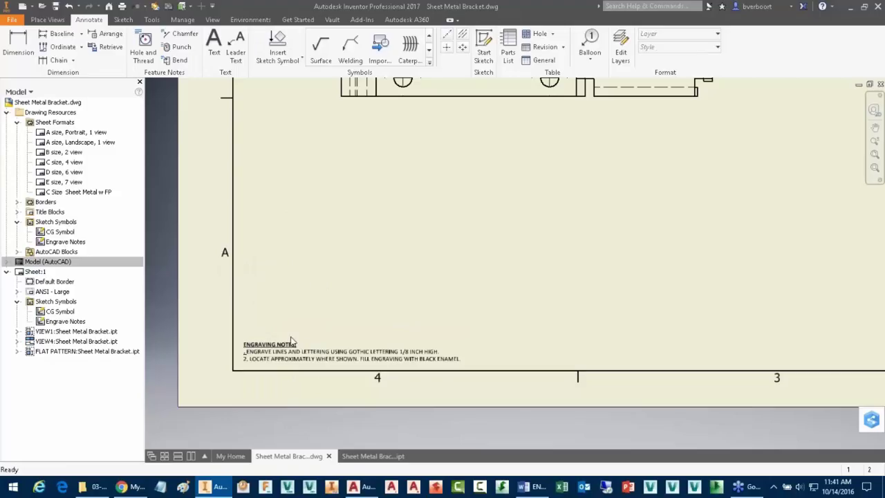
left_click(278, 347)
left_click(289, 264)
Step: Create a new folder named Notes under the Sketch Symbols drawing resources
left_click(56, 222)
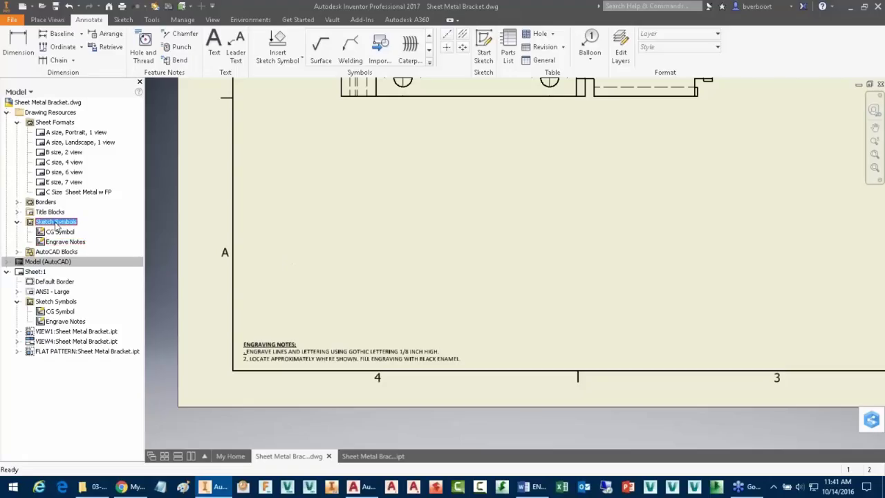
right_click(59, 225)
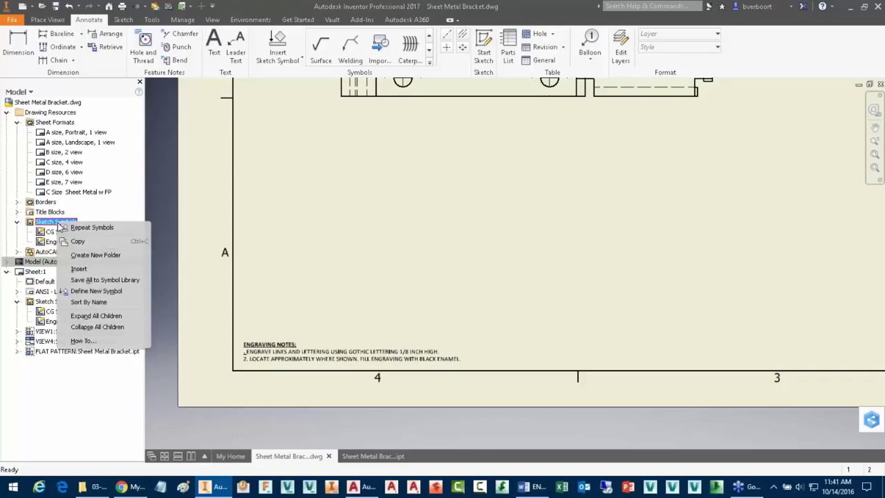
left_click(94, 255)
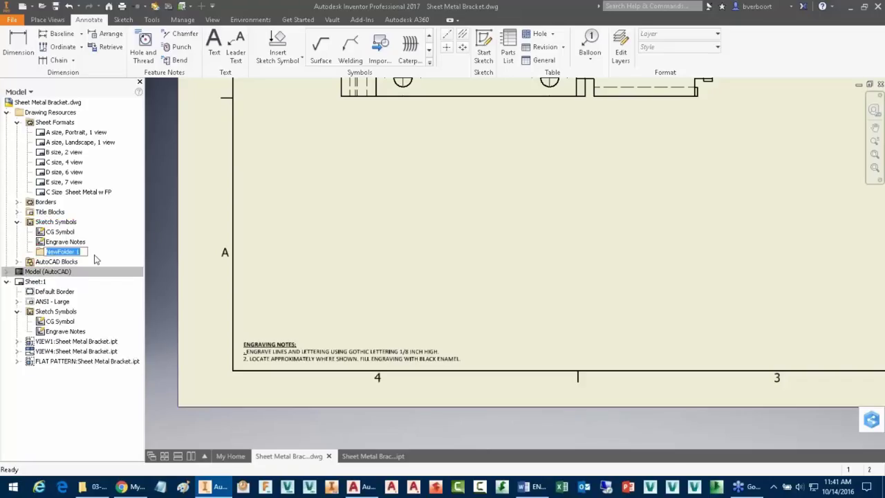
type("Notes")
key("Return")
Step: Move the Engrave Notes symbol definition into the Notes folder and expand the folder
left_click_drag(69, 242, 59, 253)
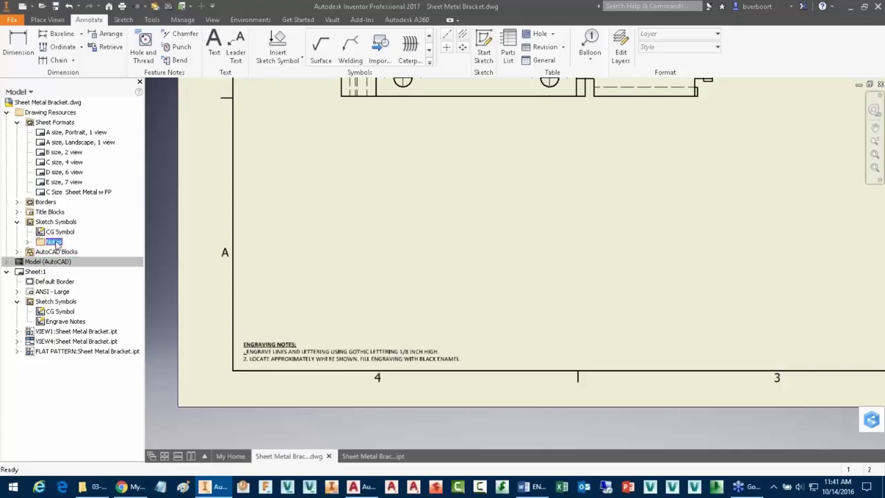
left_click(66, 223, "ctrl")
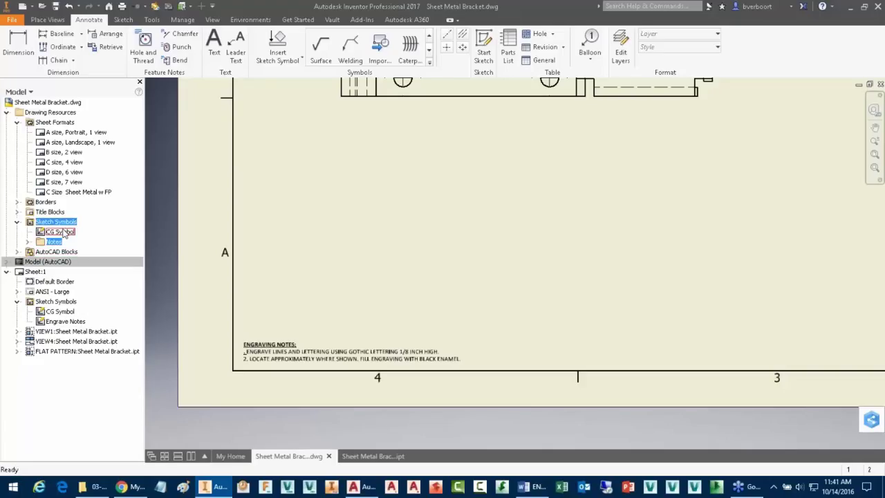
left_click(62, 233)
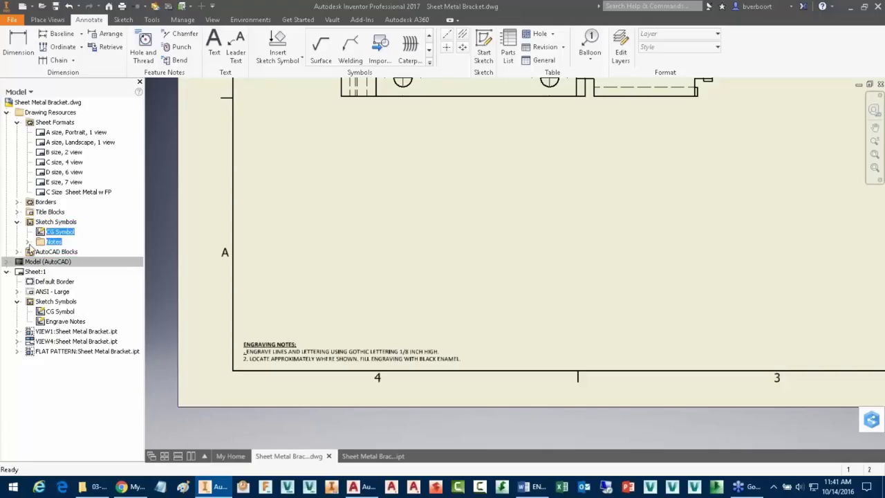
left_click(28, 241)
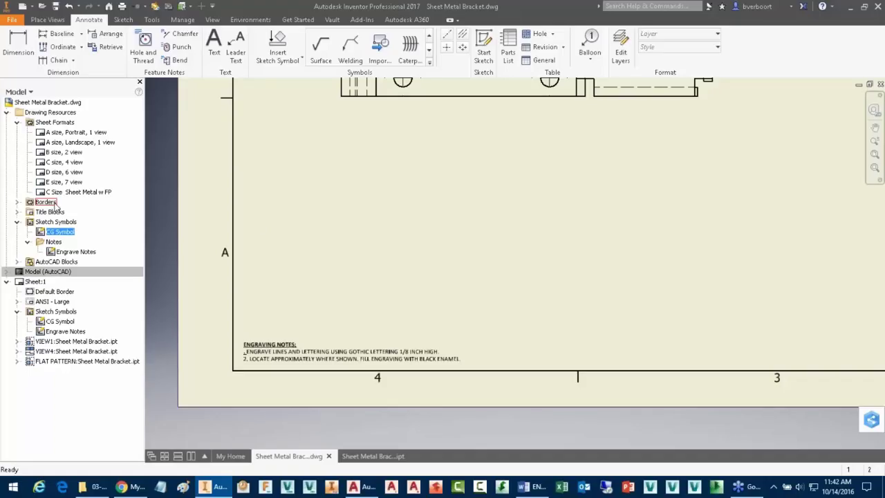
Step: Save all sketch symbols to a newly created symbol library, retaining the resource folder structure
left_click(56, 222)
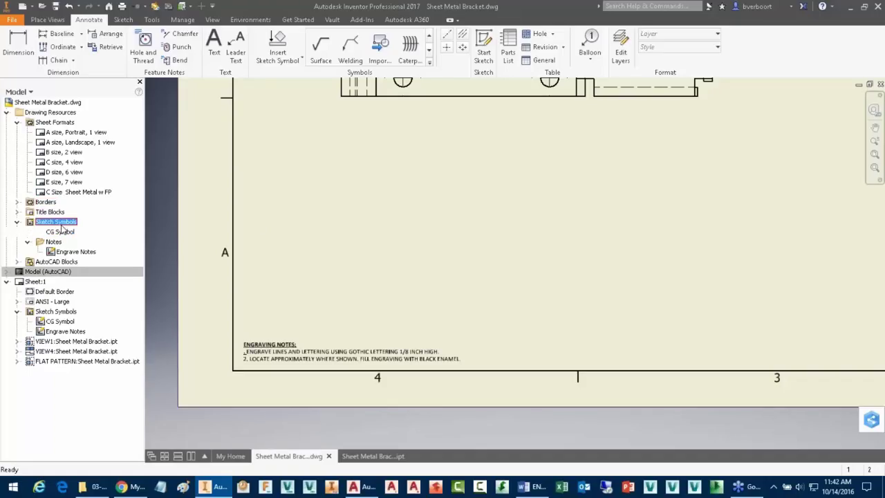
right_click(61, 221)
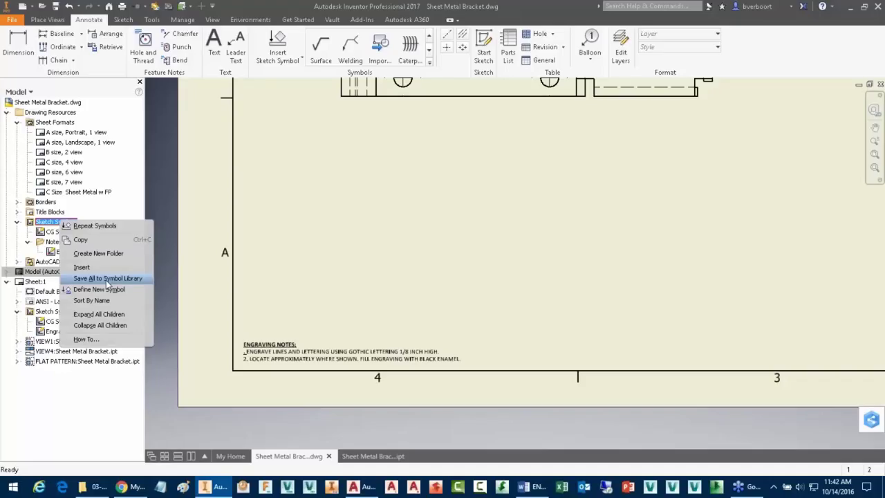
left_click(106, 280)
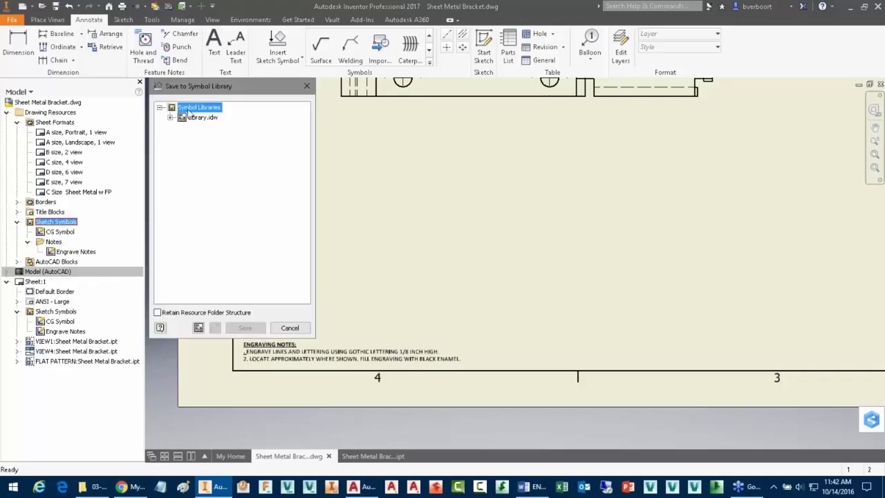
left_click(158, 313)
left_click(157, 312)
left_click(199, 327)
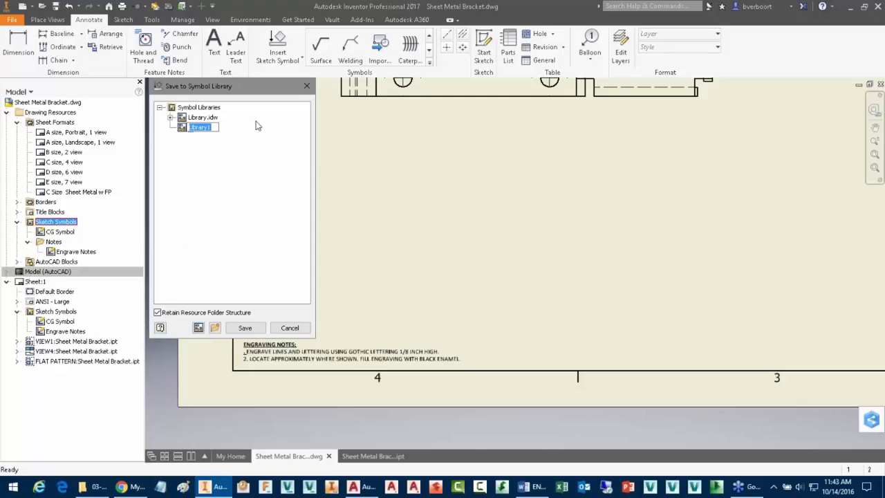
left_click(245, 328)
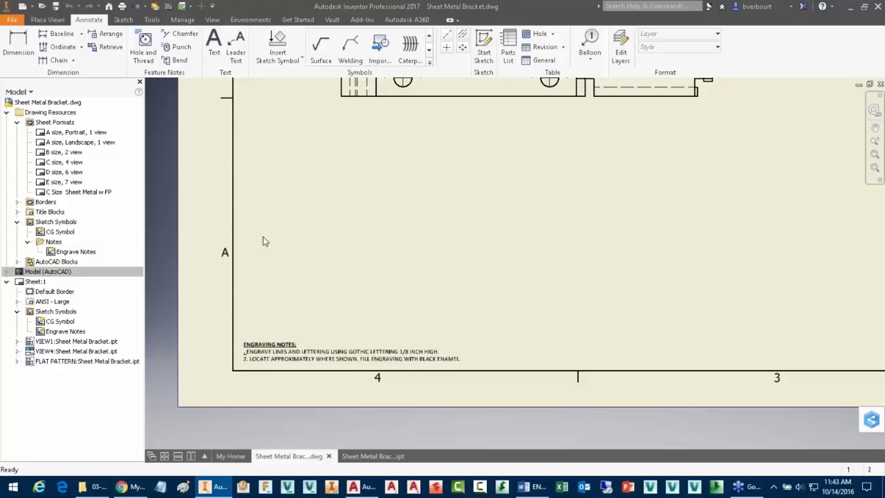
Step: Delete the placed Engrave Notes symbol from the lower-left area of the sheet
right_click(63, 253)
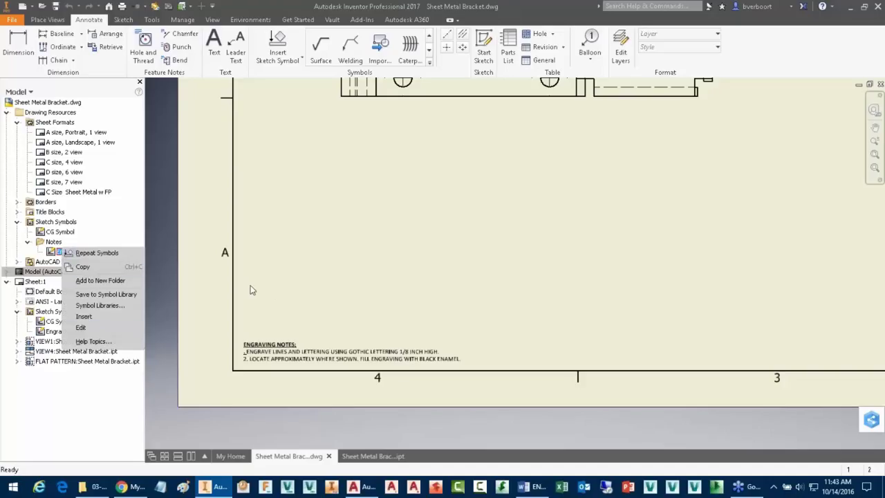
left_click(307, 276)
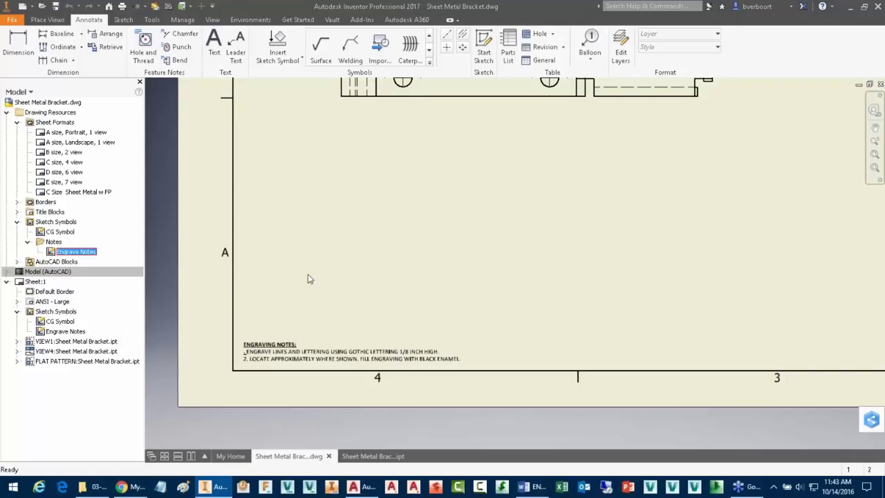
right_click(276, 361)
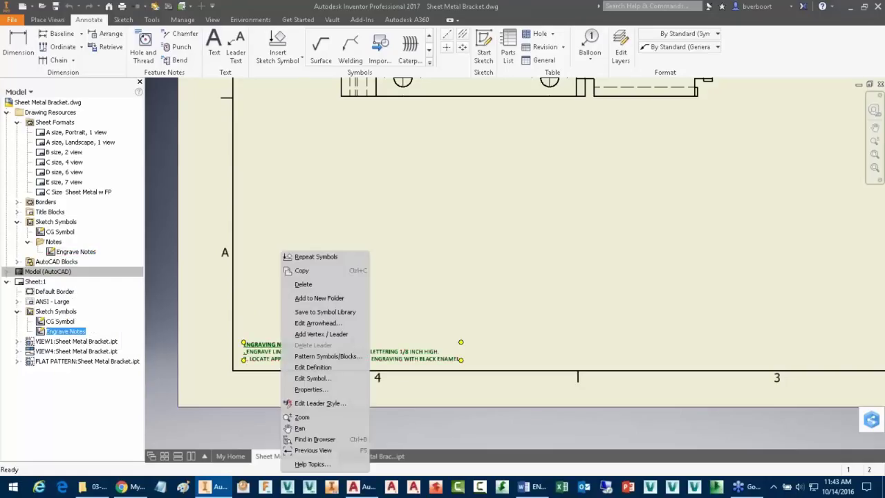
left_click(303, 284)
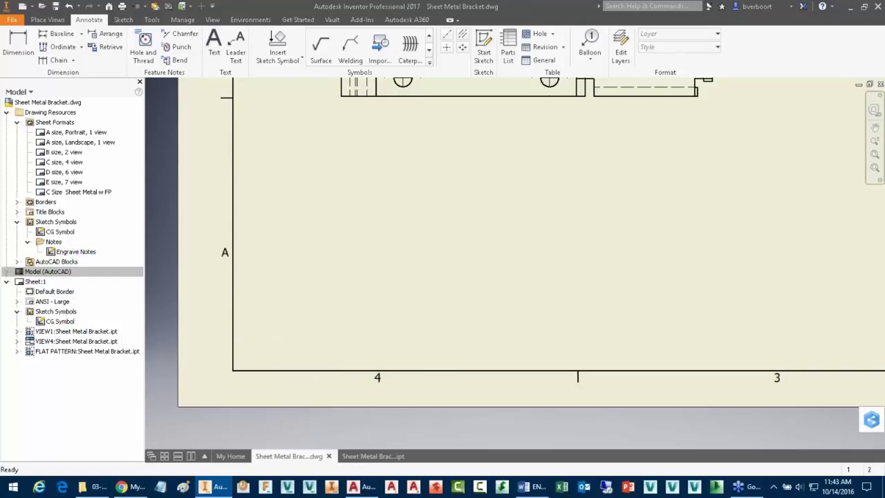
Step: Delete the Engrave Notes symbol definition from the Notes folder in the drawing resources
left_click(73, 252)
left_click(69, 253)
right_click(67, 254)
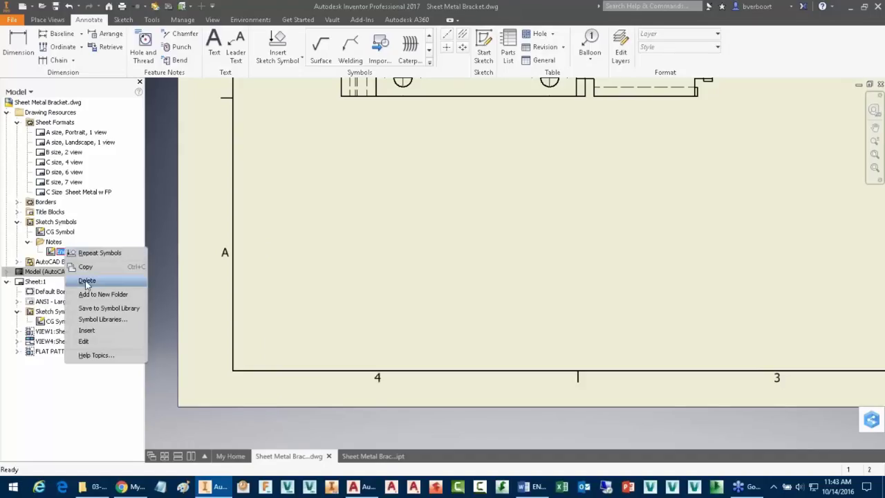
left_click(88, 282)
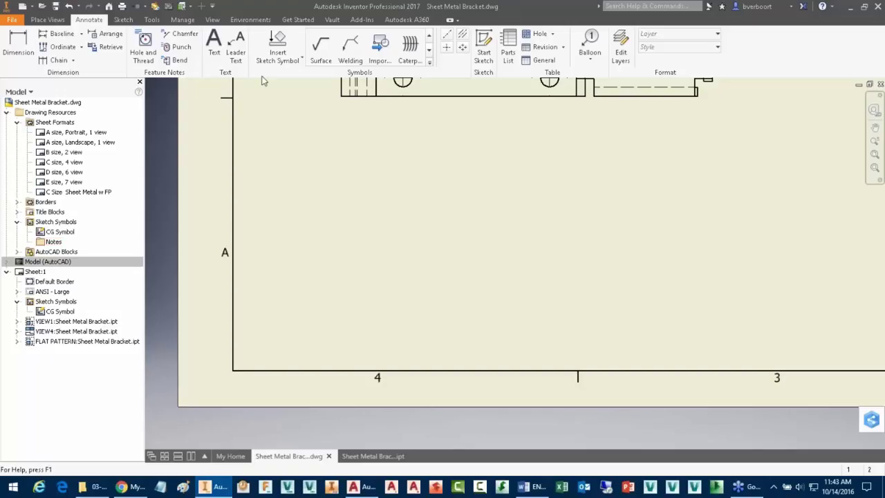
Step: Insert the Engrave Notes symbol from the Notes folder of Library1.idw at scale 0.500, just inside the sheet border's lower-left corner
left_click(276, 38)
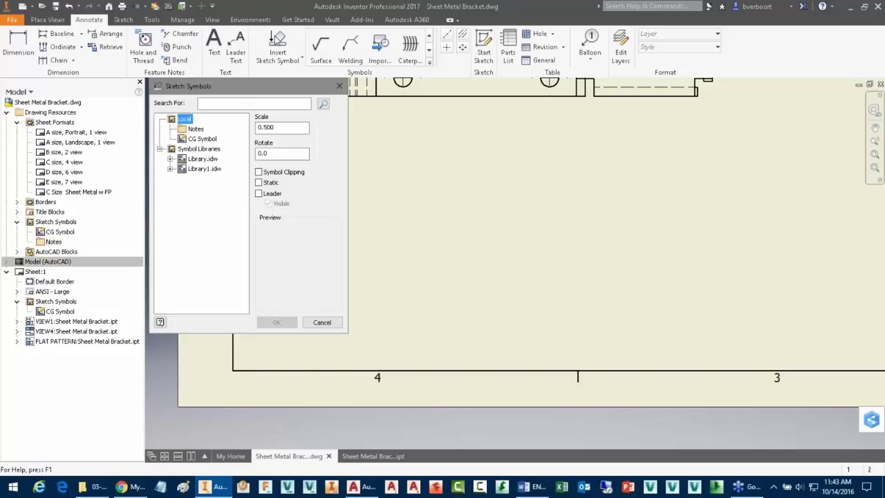
left_click(196, 129)
left_click(208, 139, "ctrl")
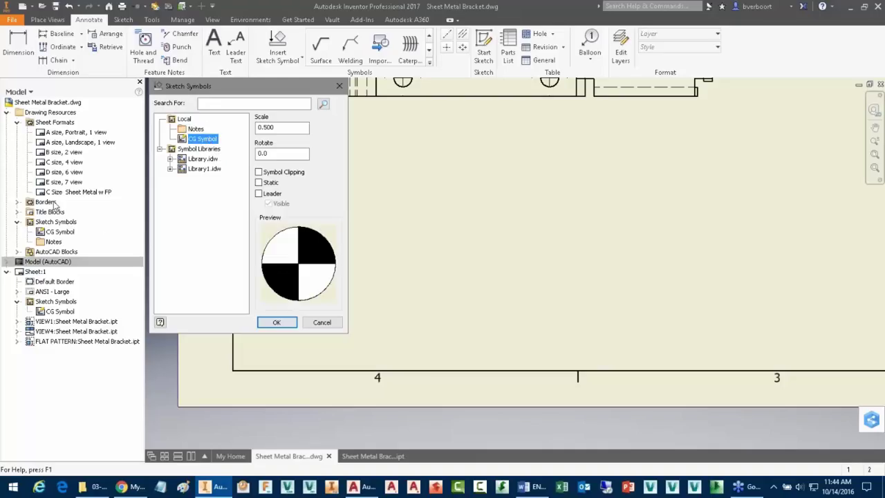
left_click(191, 150)
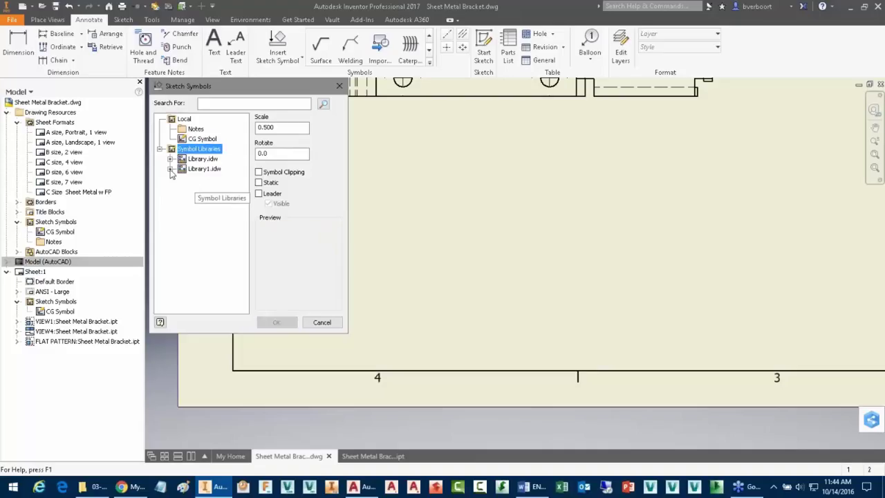
left_click(170, 169)
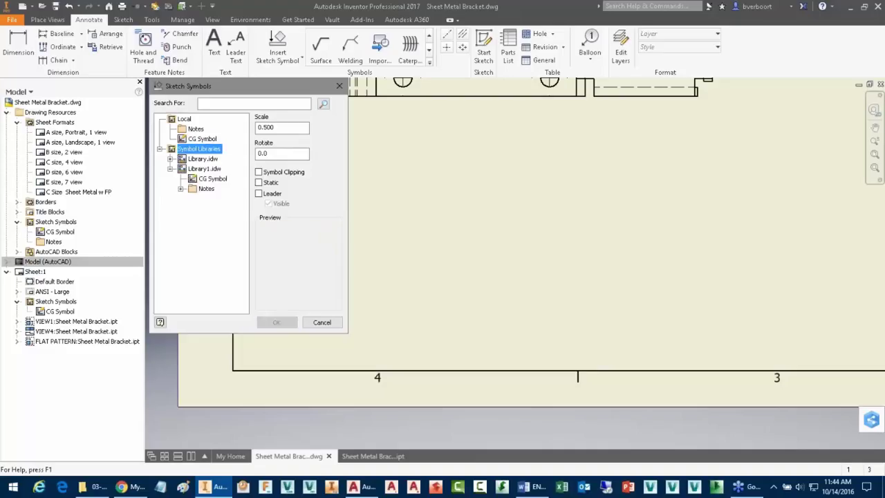
left_click(180, 188)
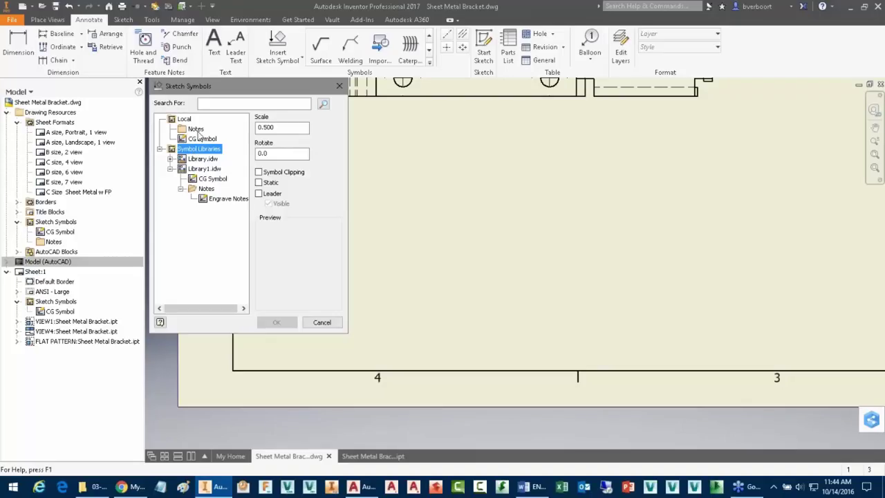
left_click(216, 200)
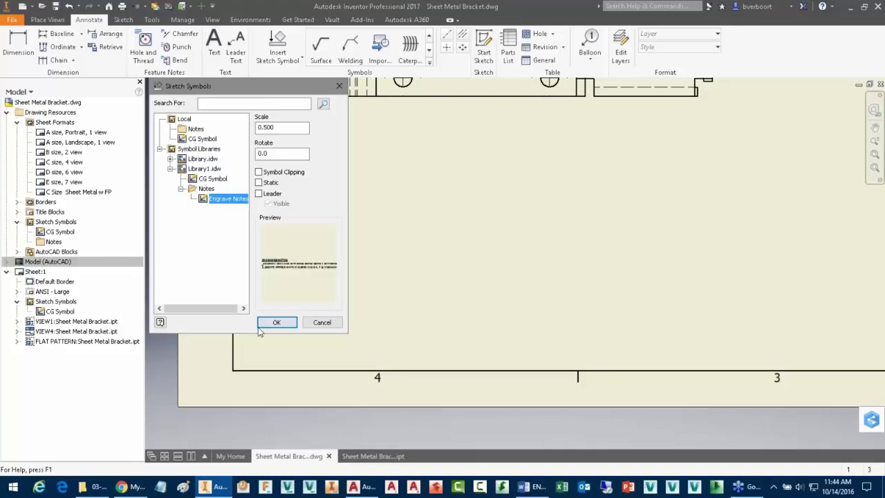
left_click(275, 322)
left_click(247, 340)
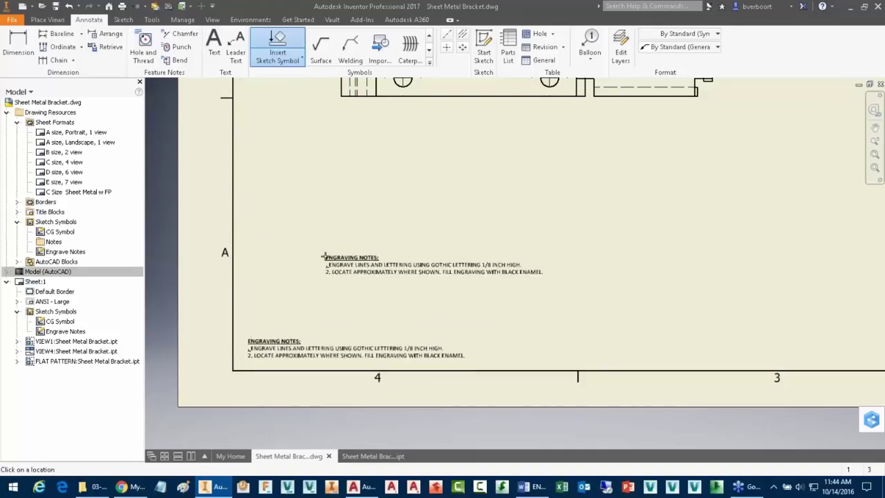
right_click(286, 299)
key("Escape")
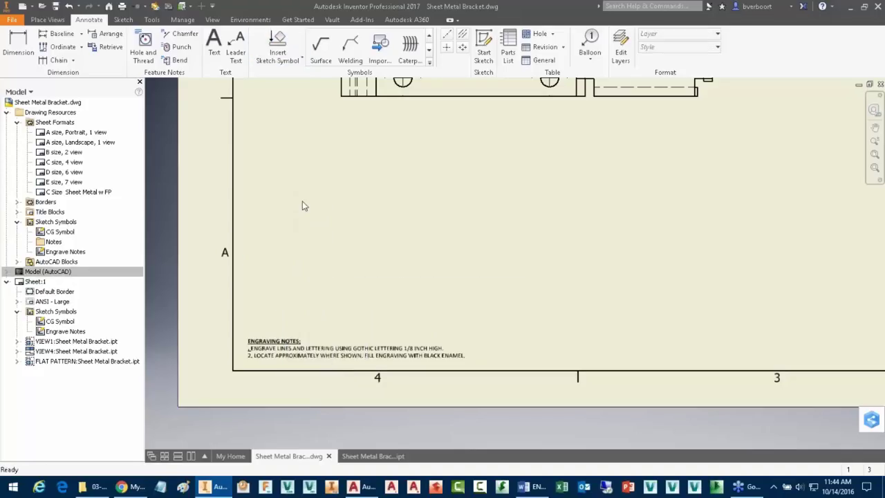